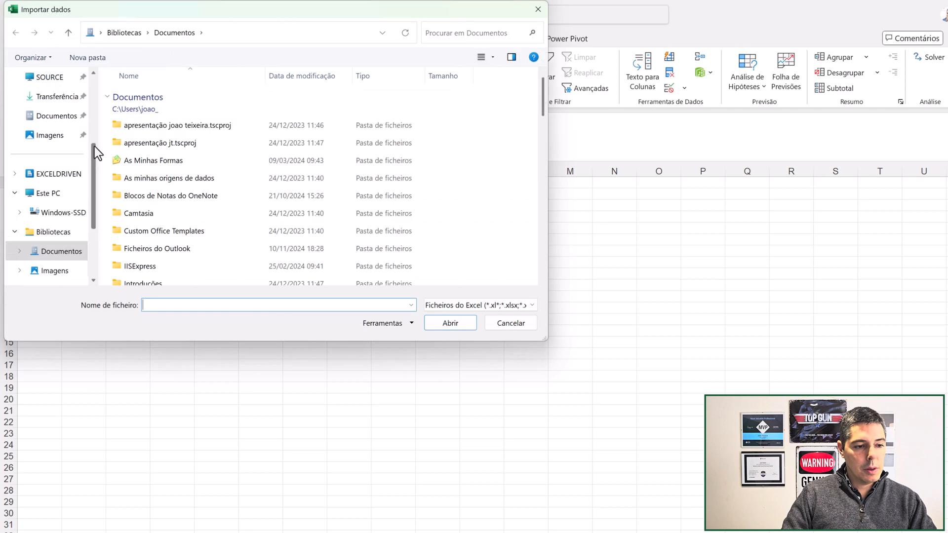
Import Sheet1 from TabelaBase.xlsx in the 01 - Ficheiros folder and open it for transforming in the Power Query Editor
double_click(220, 214)
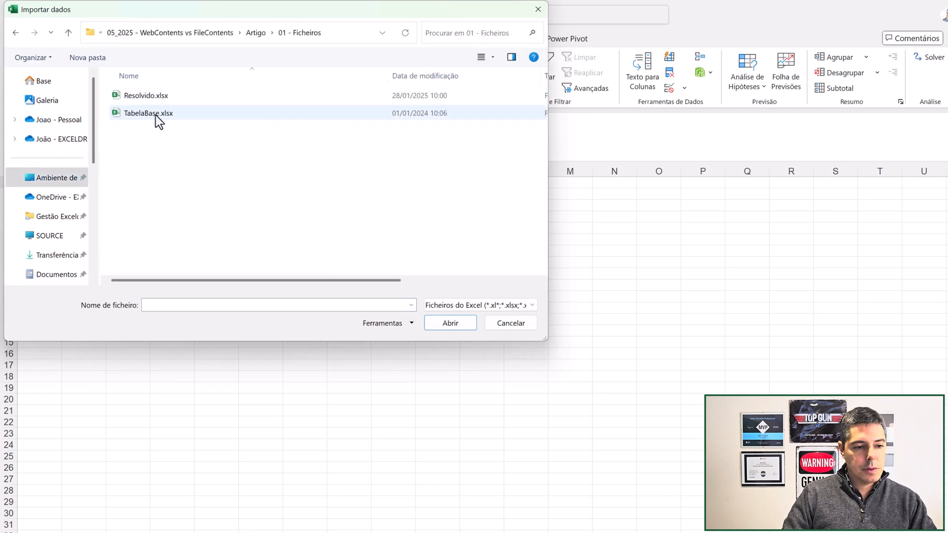
double_click(155, 114)
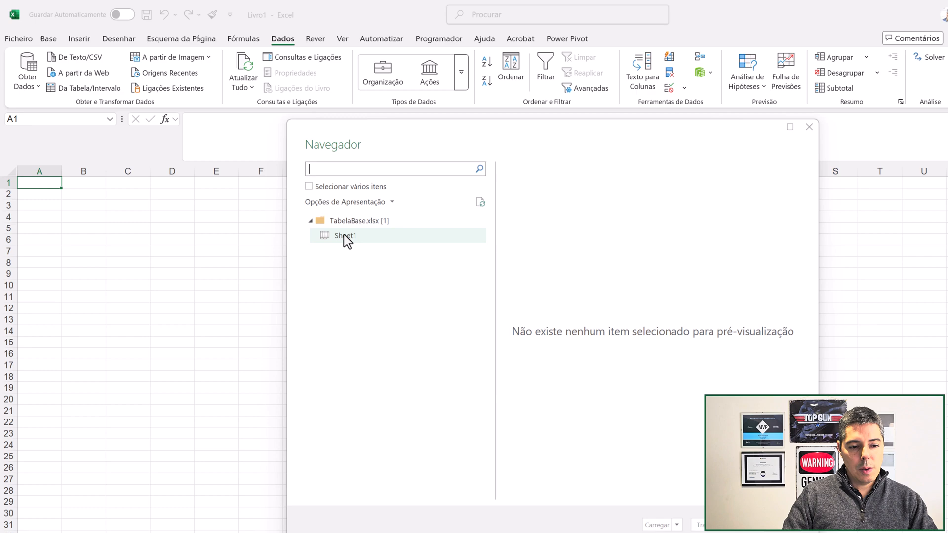
click(344, 236)
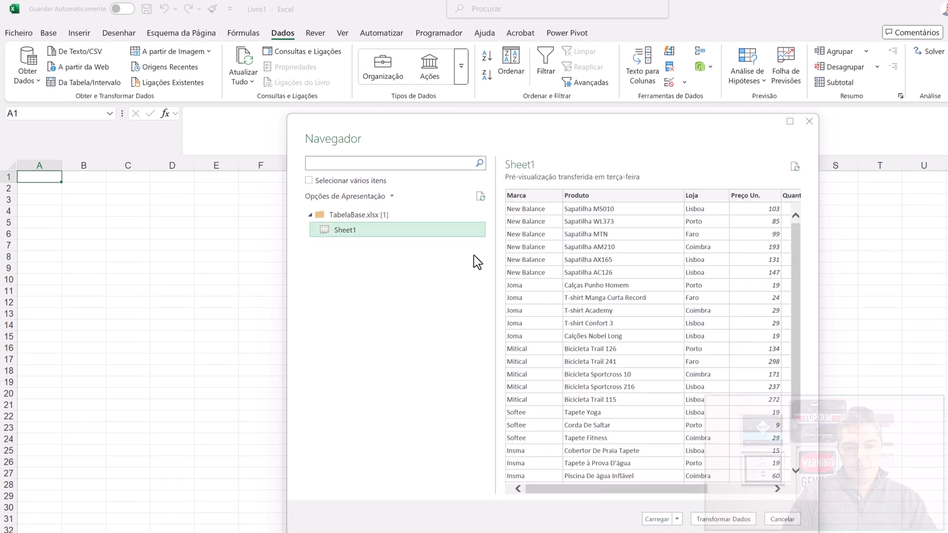
click(726, 493)
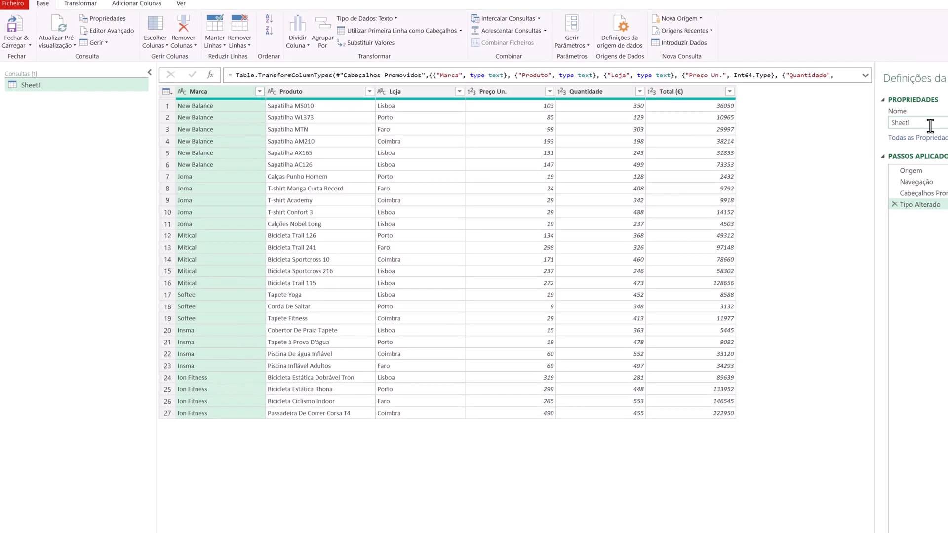
Rename the imported query as Local and inspect the File.Contents path in its Origem step
text(Local)
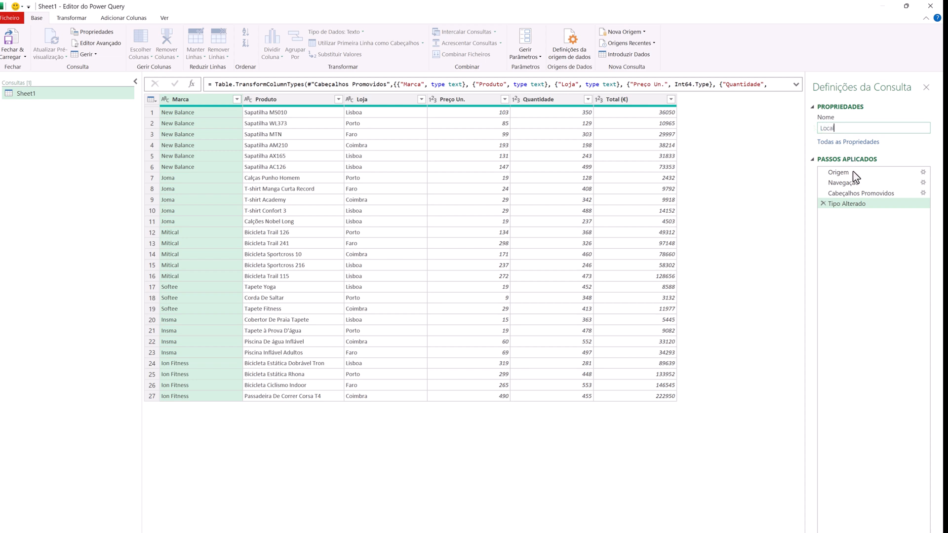
click(850, 173)
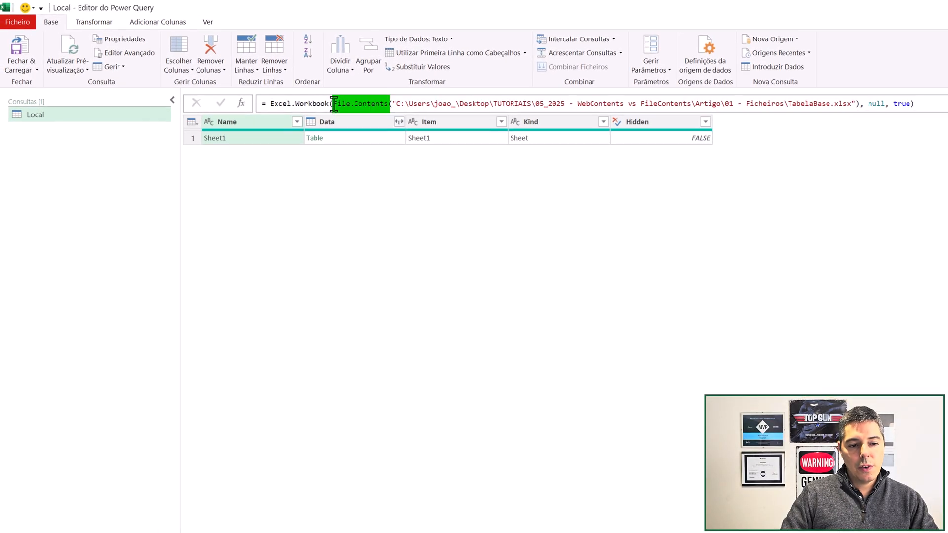
drag(334, 103, 848, 104)
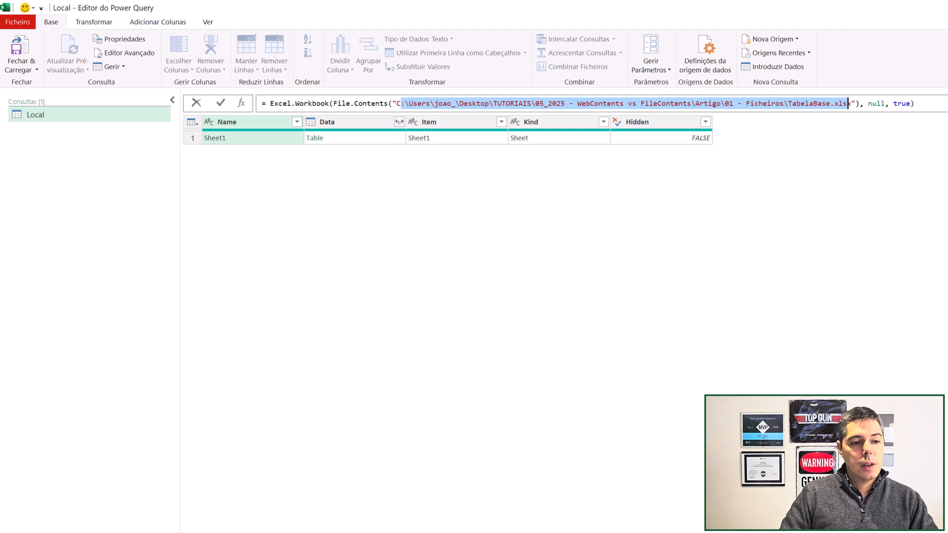
click(666, 261)
Start adding a new Web data source to the query editor
click(792, 42)
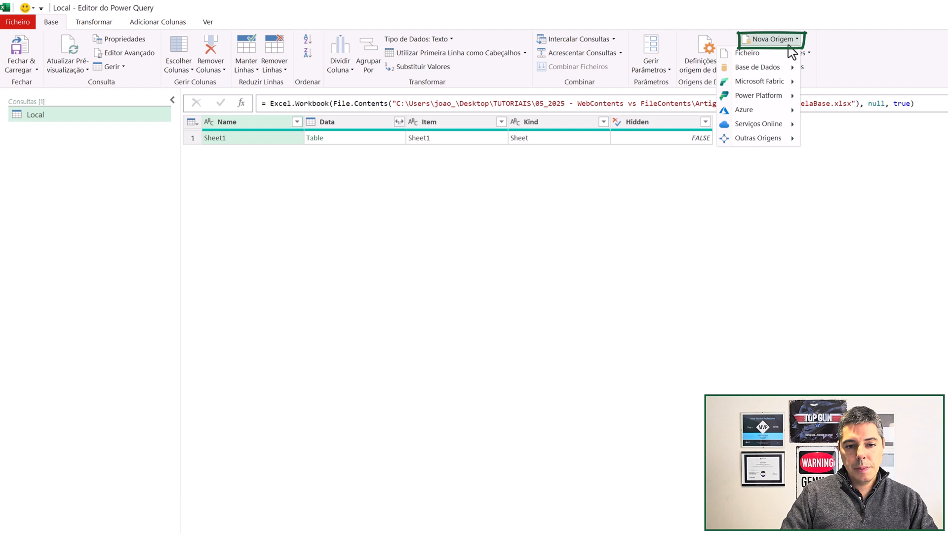
mouse_move(782, 54)
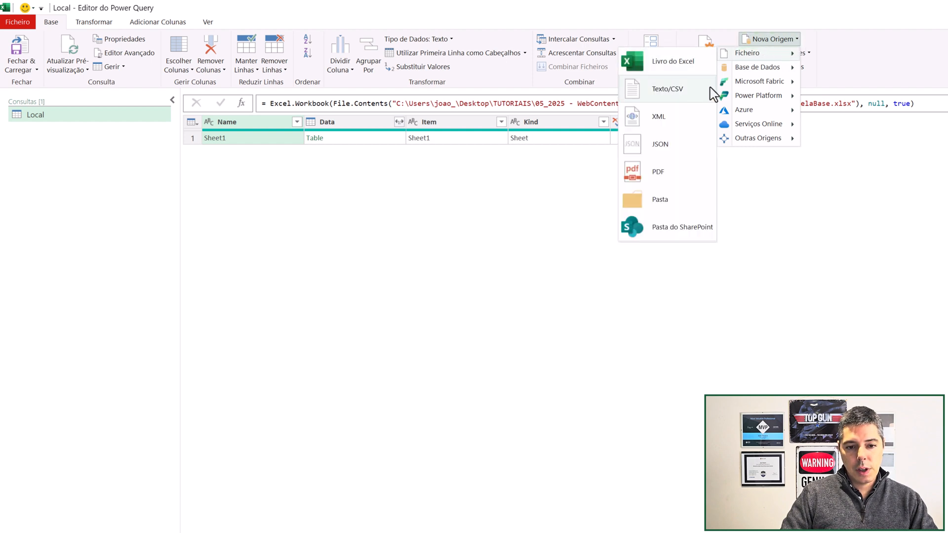
mouse_move(765, 139)
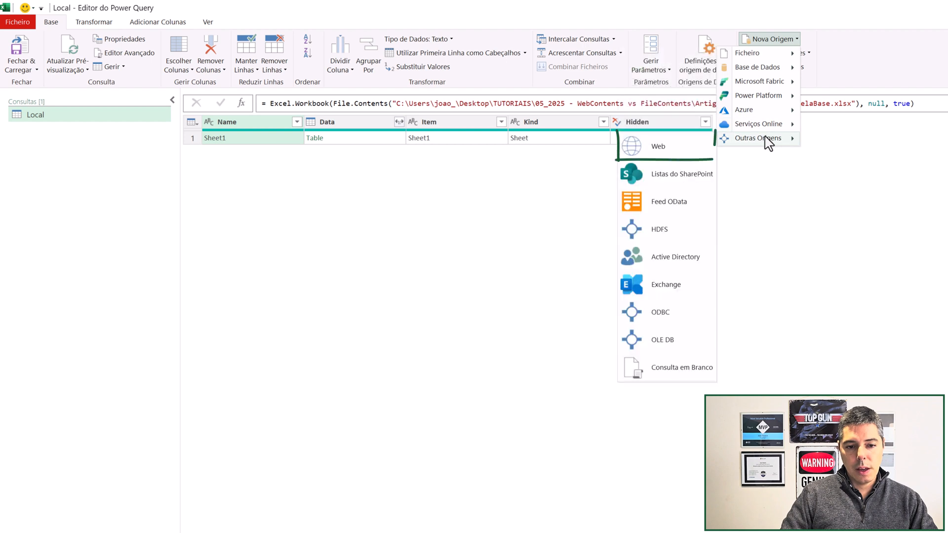
click(662, 147)
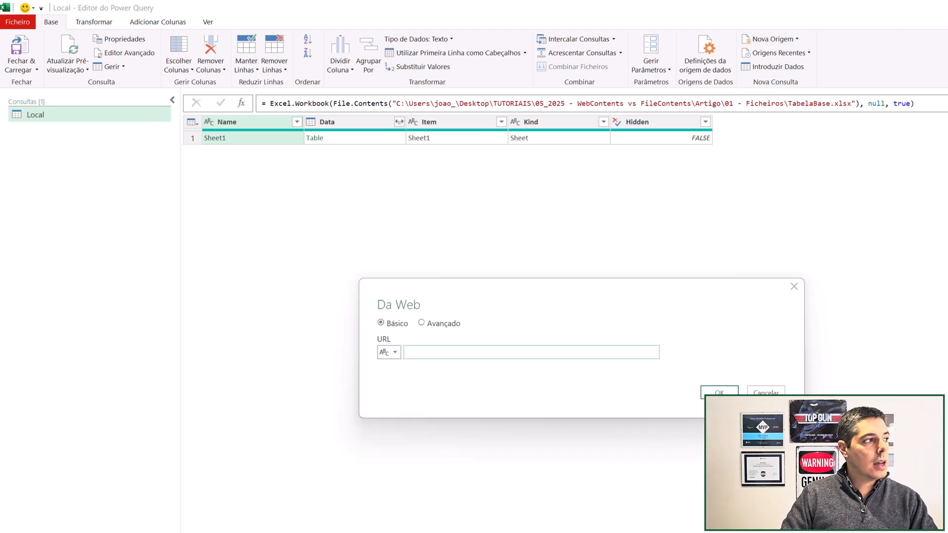
Switch to the Tutoriais SharePoint library in the browser and copy the direct link of TabelaBase.xlsx from its file details
drag(60, 26, 524, 82)
double_click(524, 82)
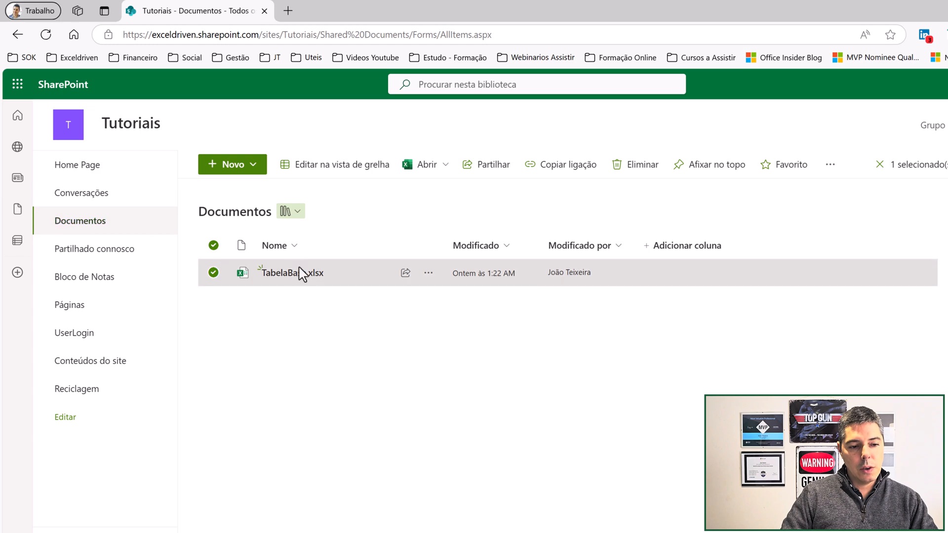
mouse_move(296, 279)
click(428, 275)
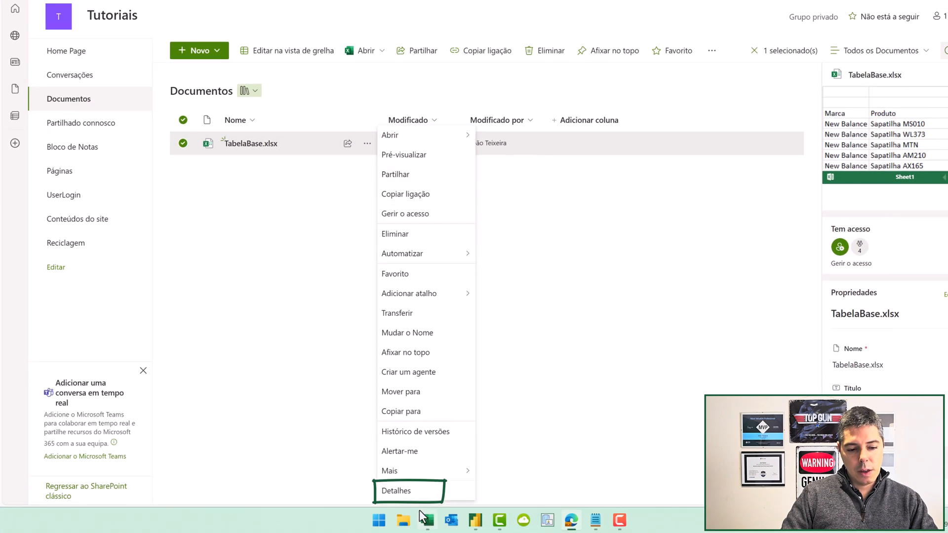
scroll(889, 391, down, 8)
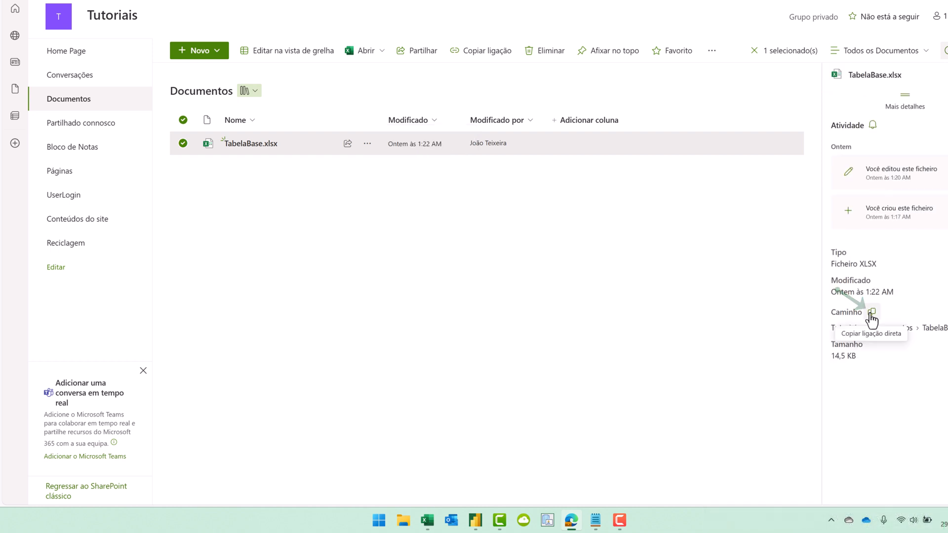
click(871, 316)
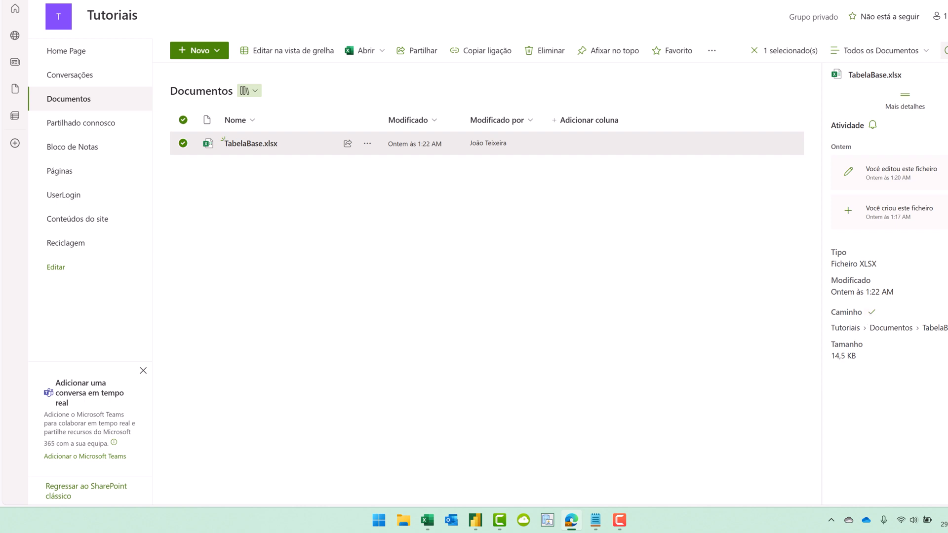
Return to the Power Query Editor and load Sheet1 from the copied SharePoint URL as a web source
drag(494, 1, 0, 1)
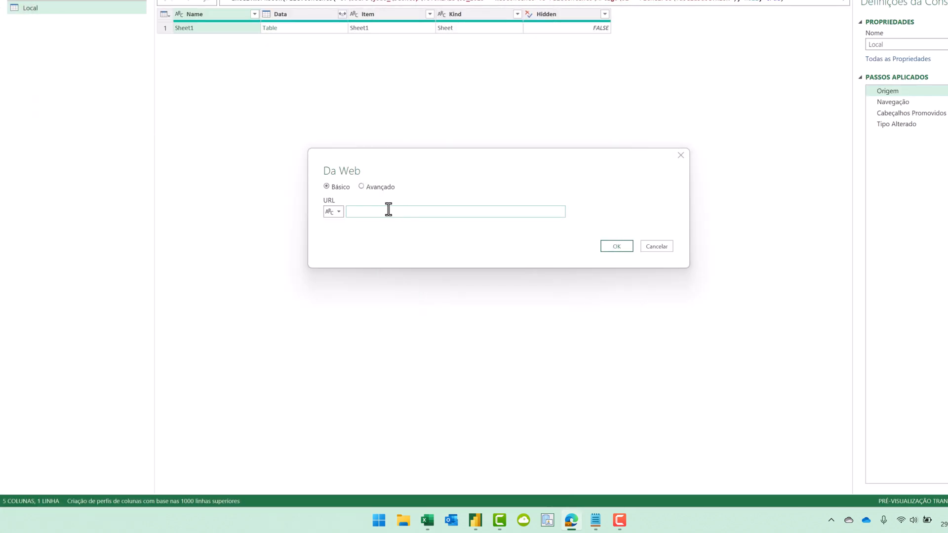
key(ctrl+v)
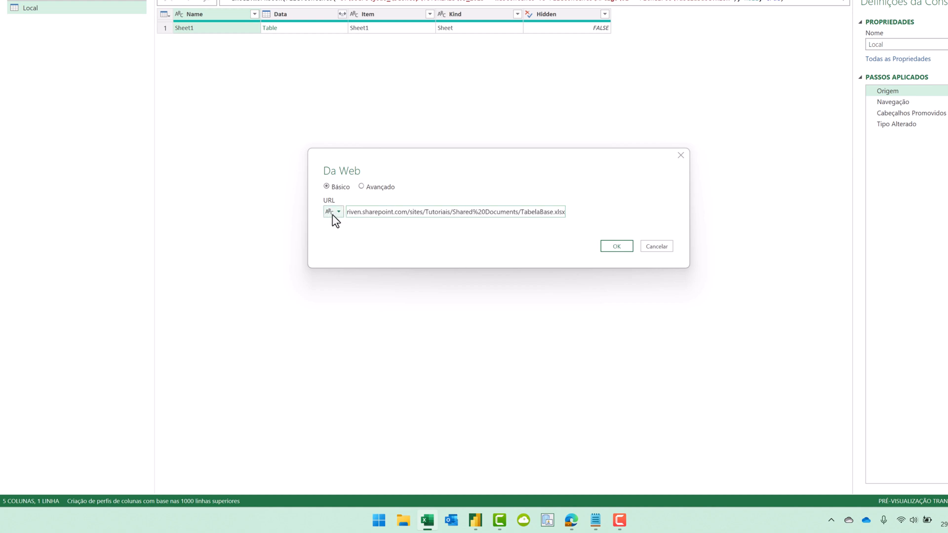
click(626, 246)
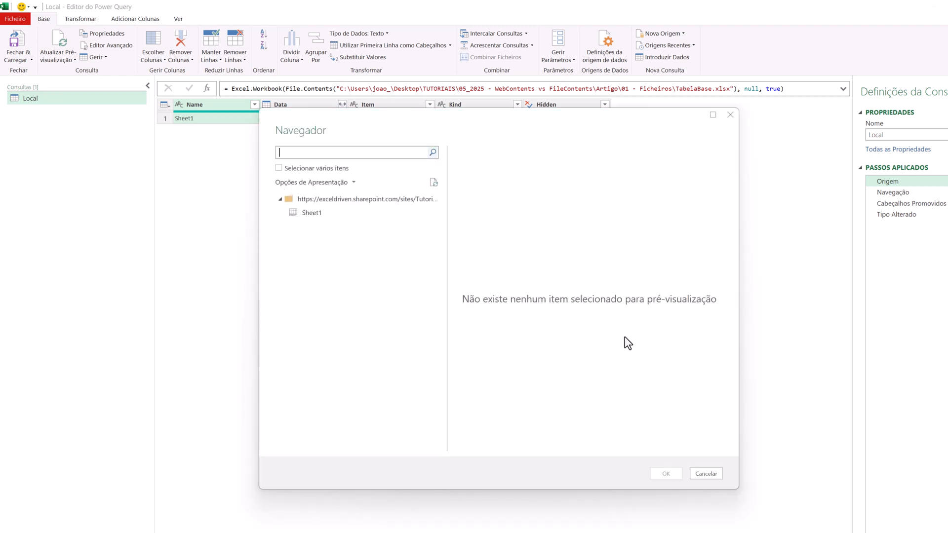
click(309, 213)
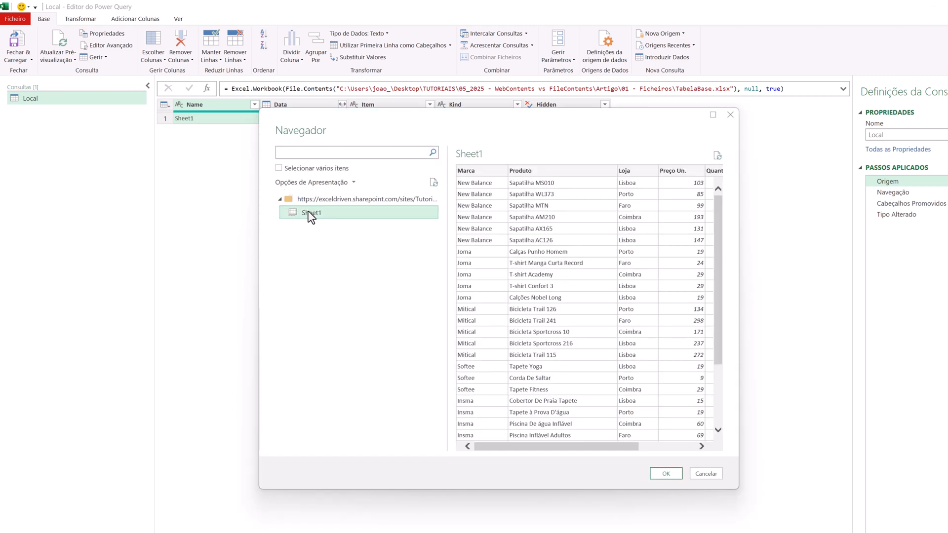
click(666, 473)
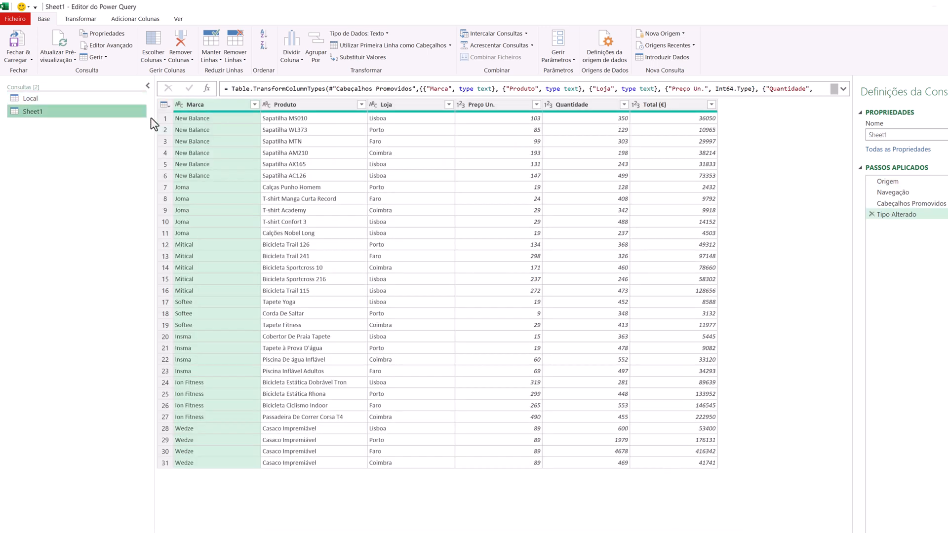
Rename the new SharePoint-based query as Web
click(886, 134)
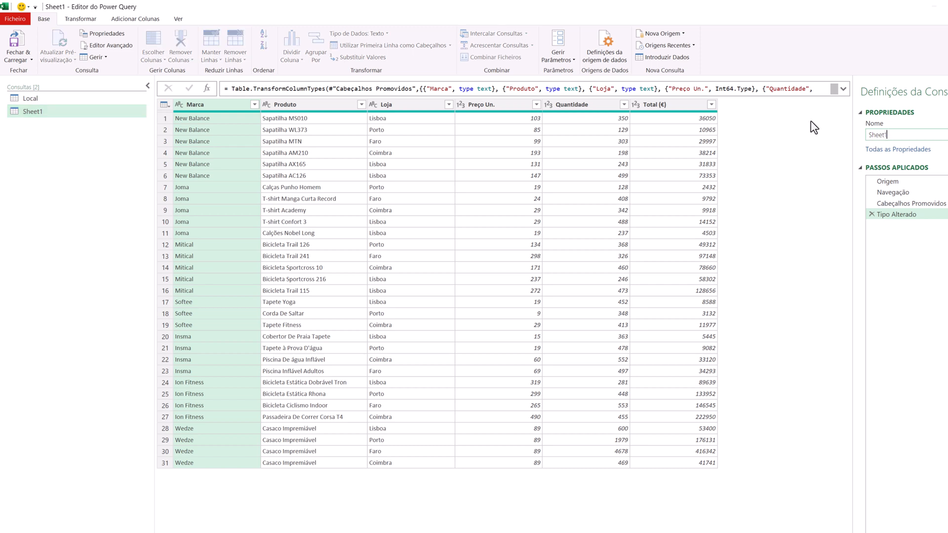
drag(928, 137, 862, 138)
text(Web)
click(886, 336)
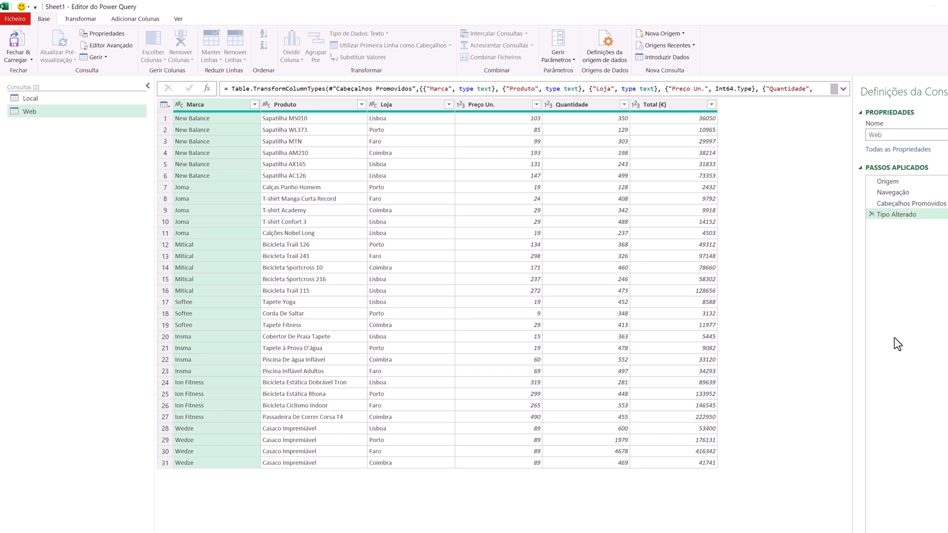
Compare the Origem step formulas of the Web and Local queries
click(896, 180)
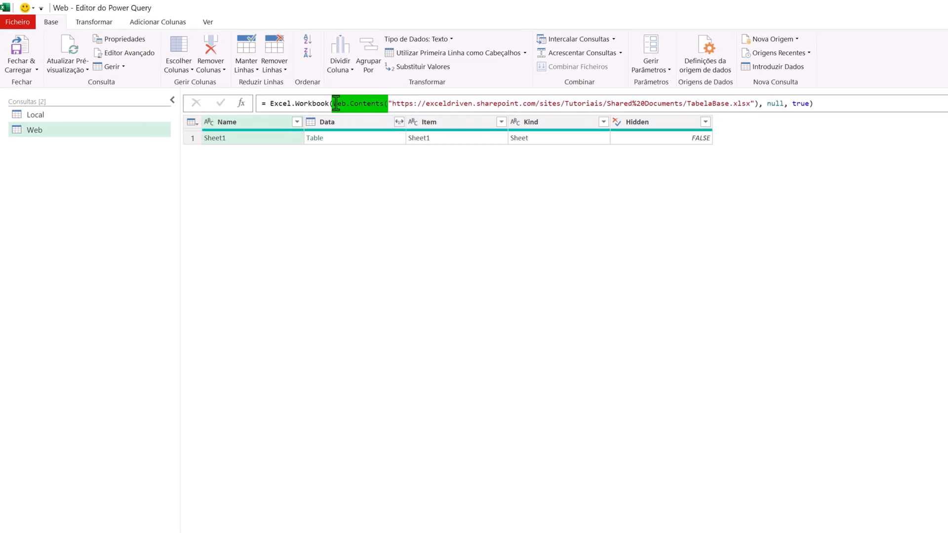
click(334, 103)
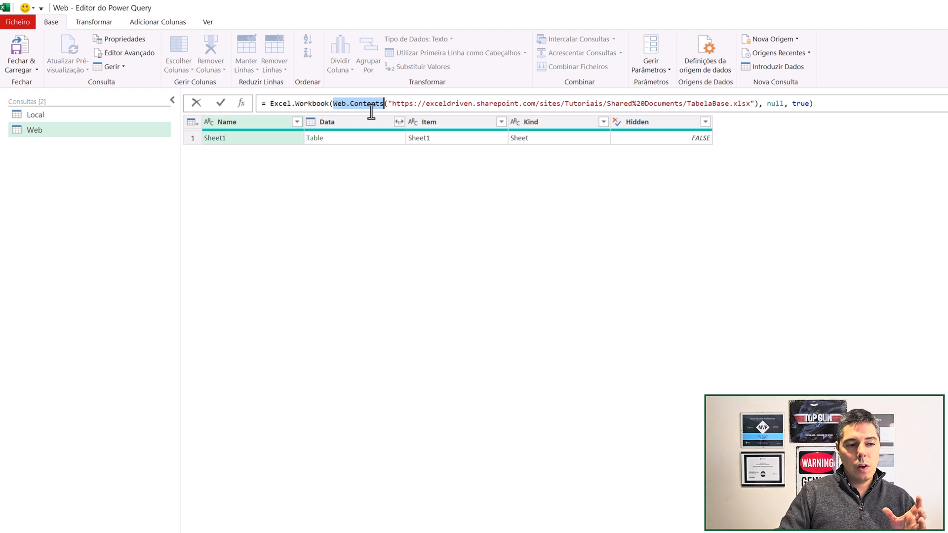
click(48, 114)
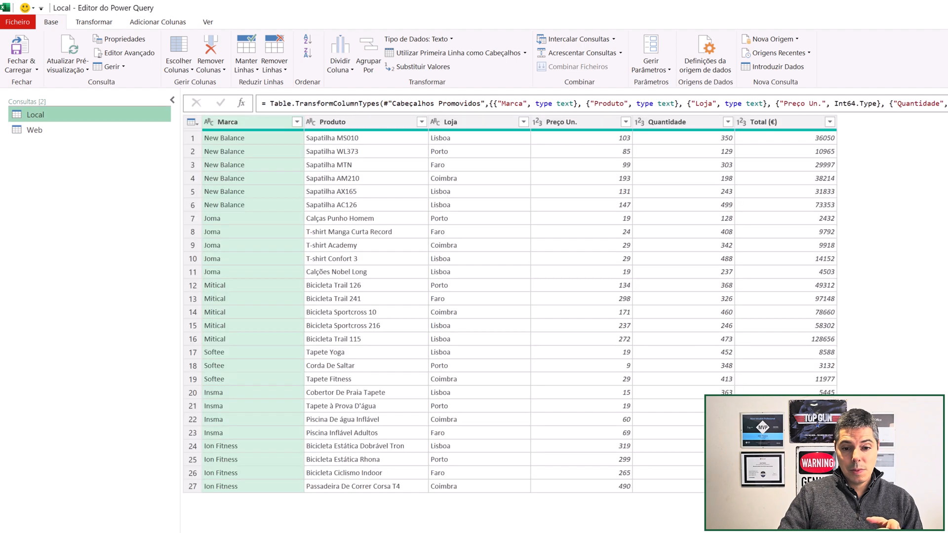
click(947, 187)
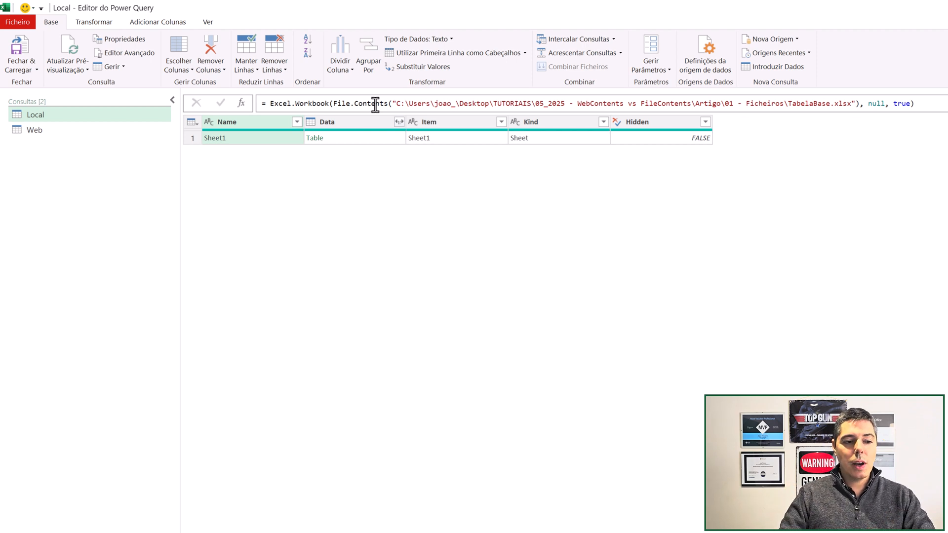
Duplicate the Web query and rename the copy as Funcao
click(58, 134)
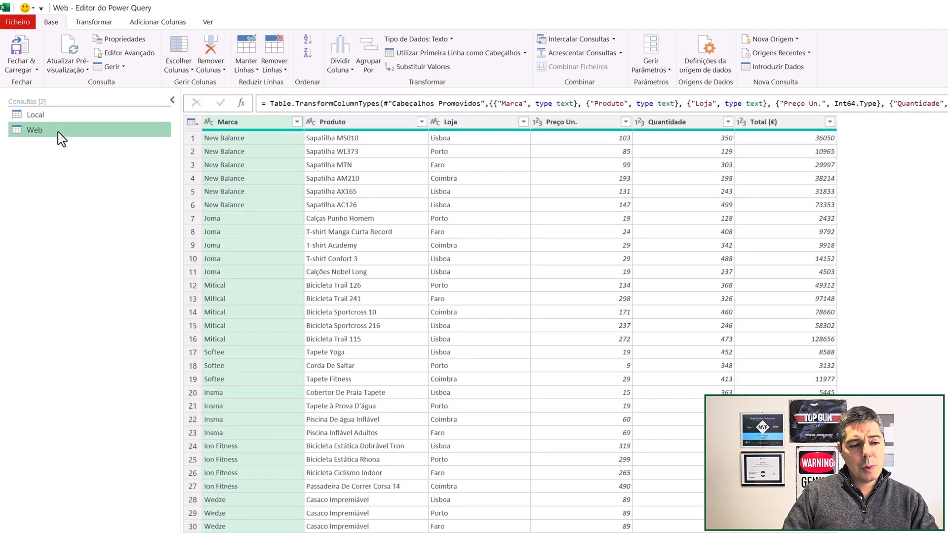
right_click(59, 136)
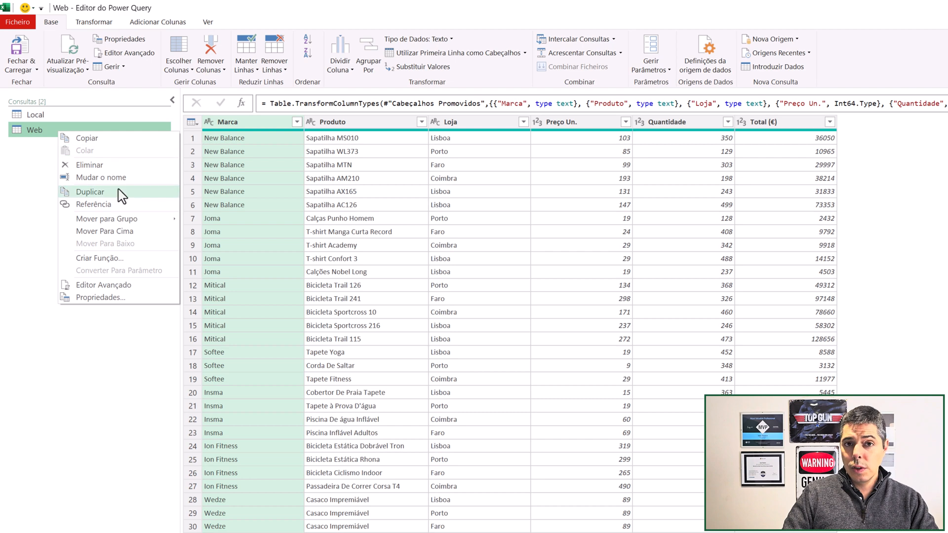
click(90, 192)
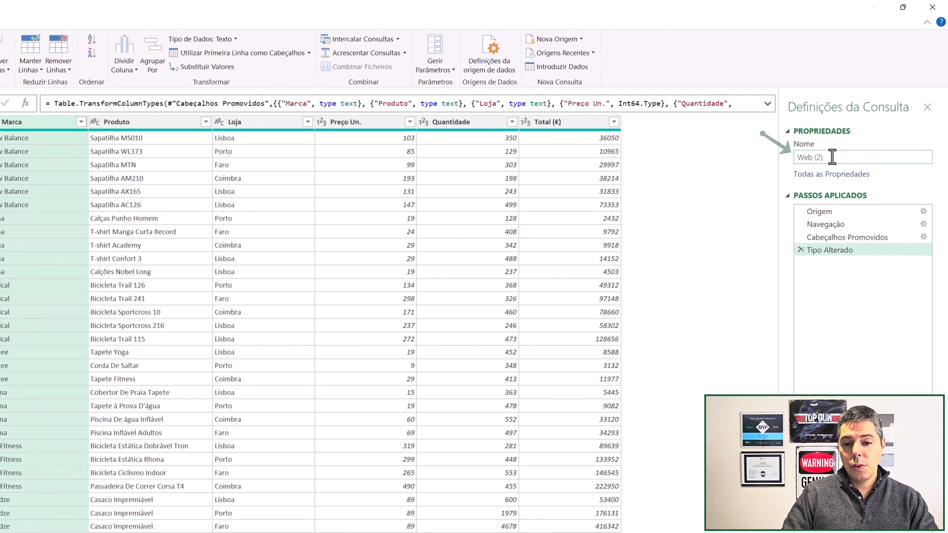
key(BackSpace)
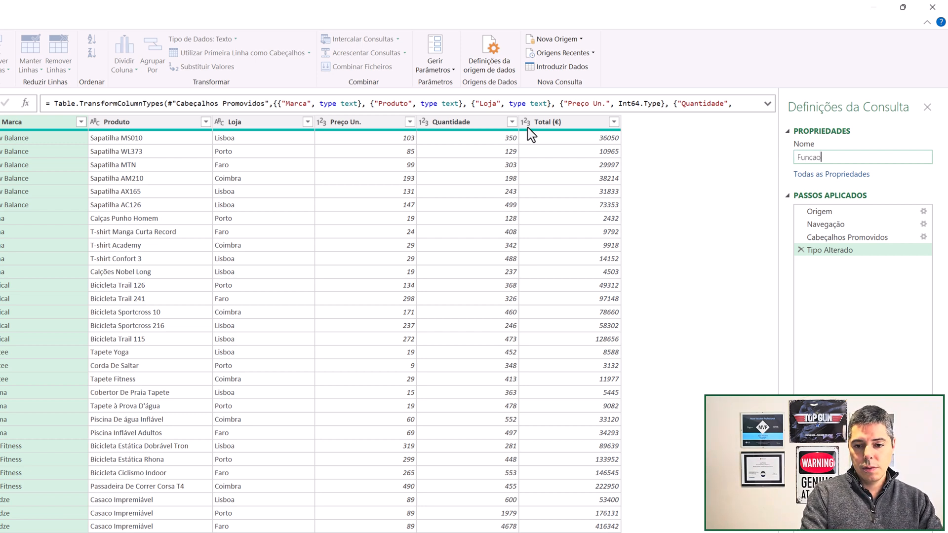
key(Return)
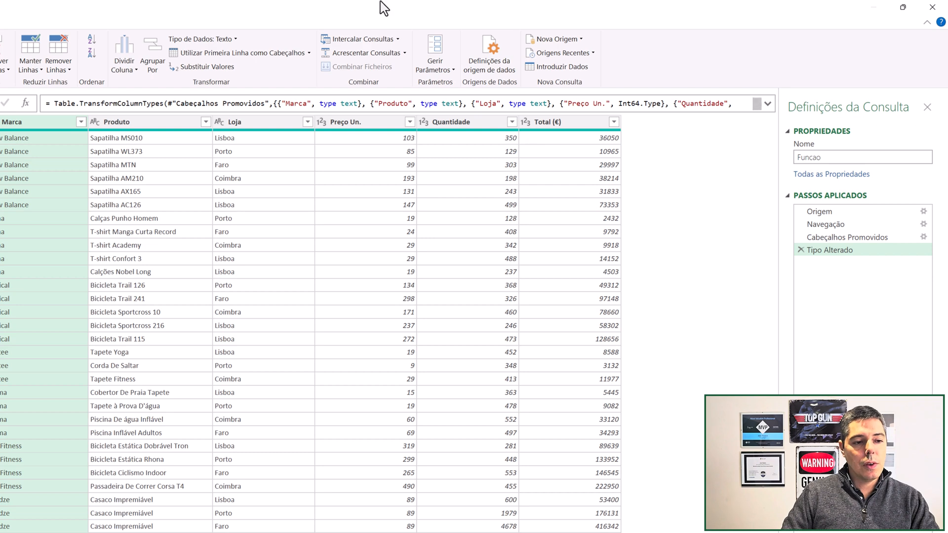
Open the Funcao query's code in the Advanced Editor and insert two blank lines above let
click(86, 22)
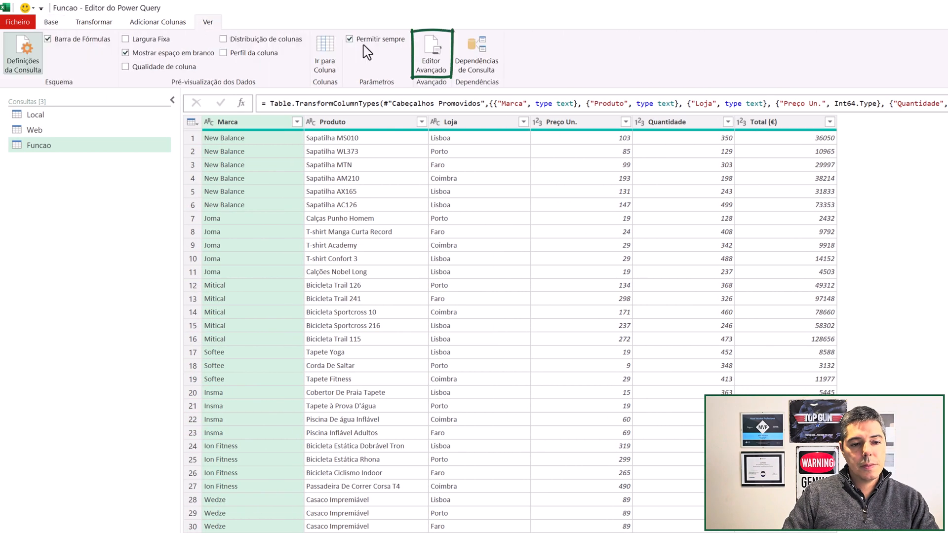
click(431, 59)
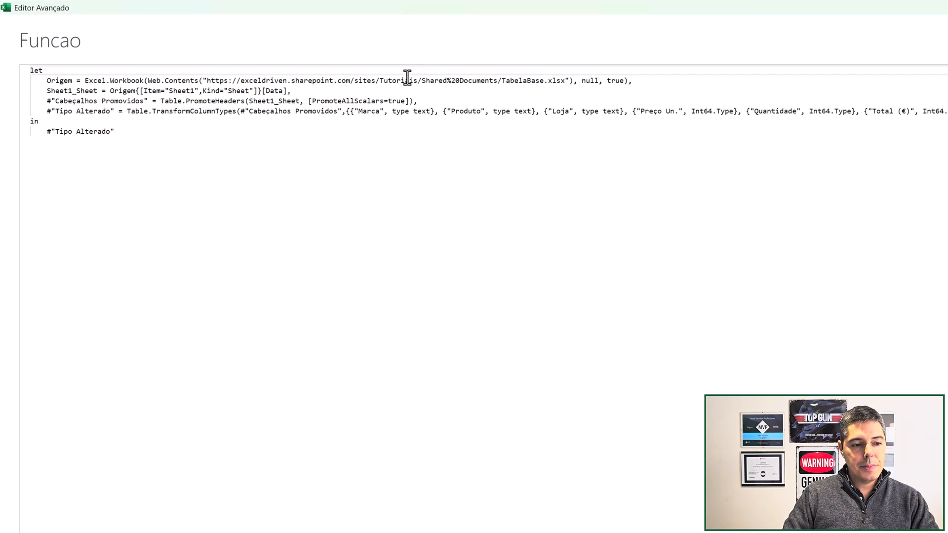
click(30, 70)
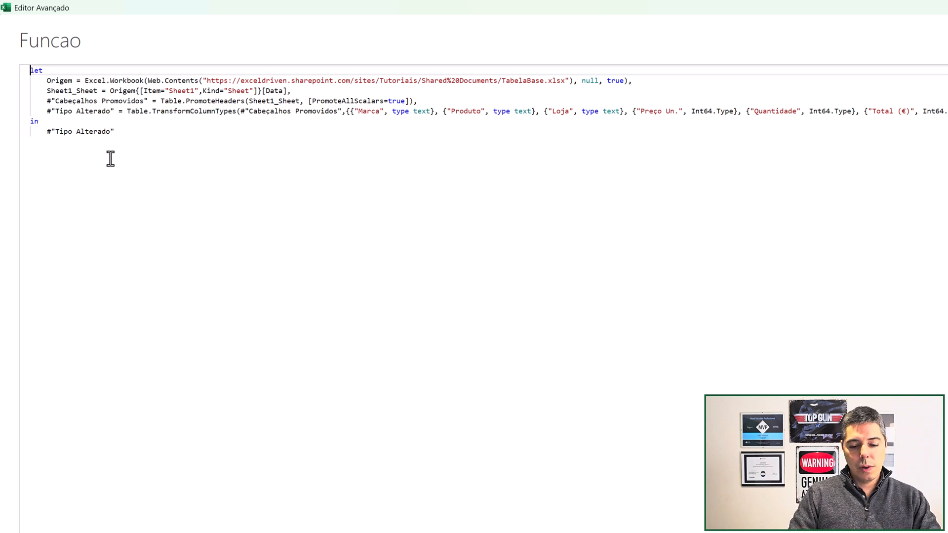
key(Return)
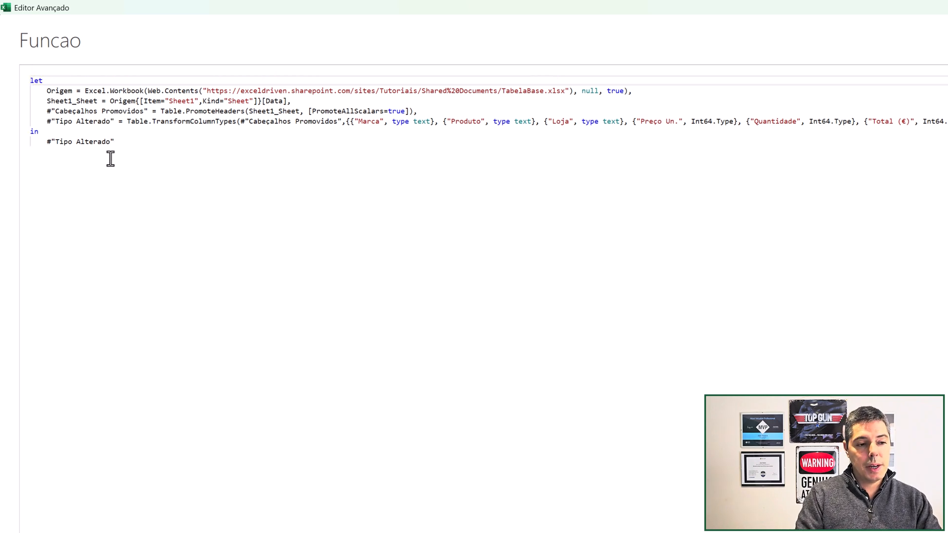
key(Up)
key(Return)
key(Up)
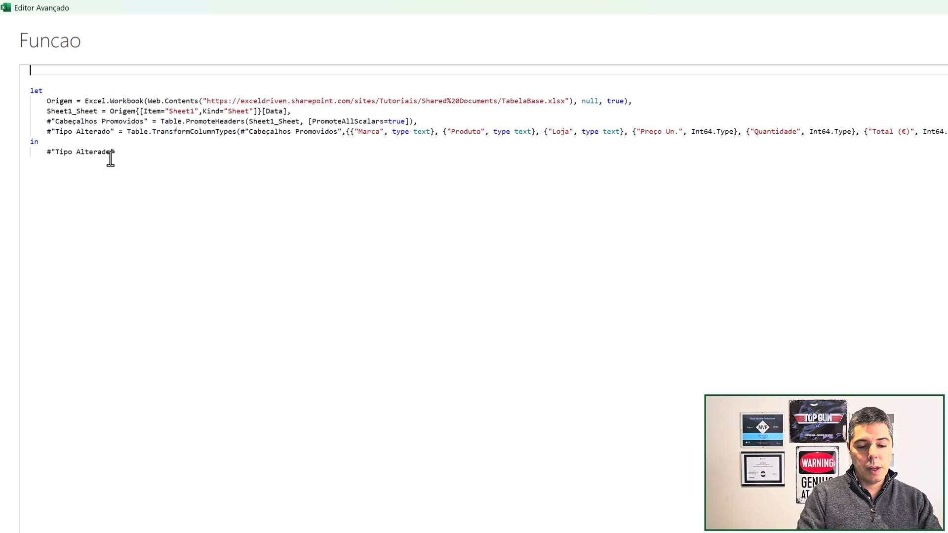
Declare the function header (Caminho, Ficheiro) => on the first line of the Funcao code
text((Camnhino)
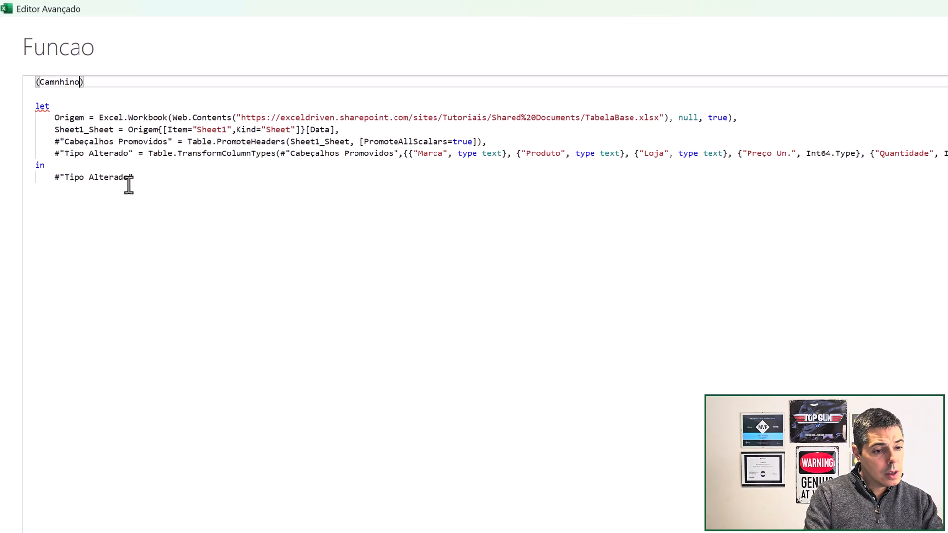
key(BackSpace)
text(inho)
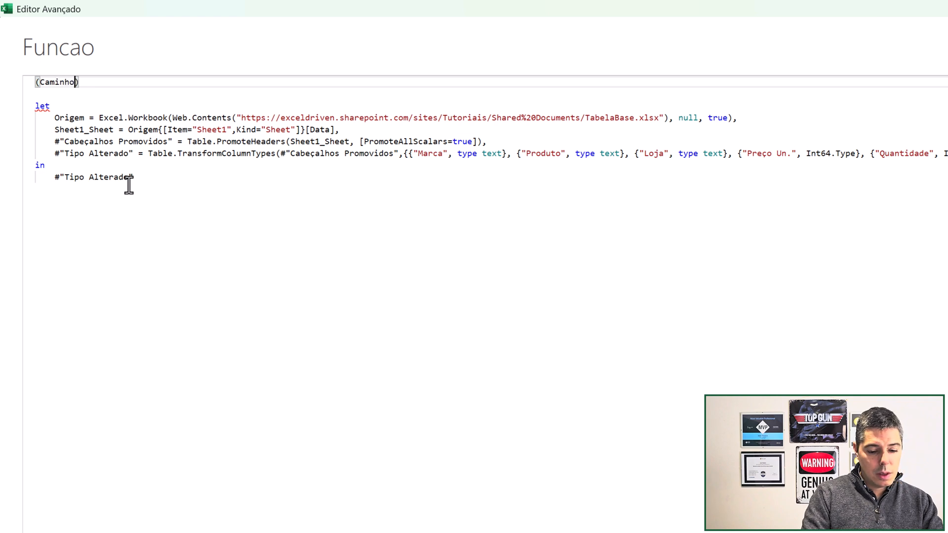
text(, Nome)
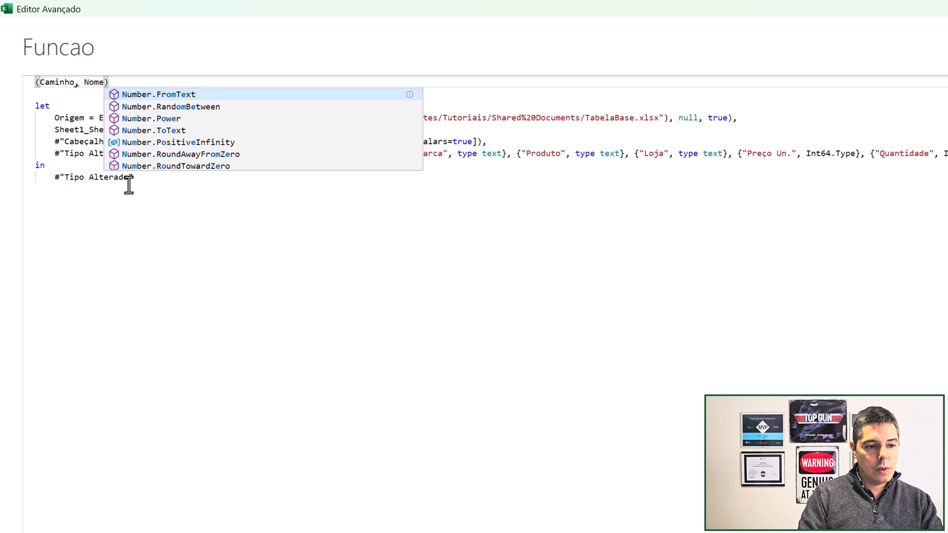
key(Escape)
key(shift+Left)
key(shift+Left)
key(shift+Left)
text(Ficheiro))
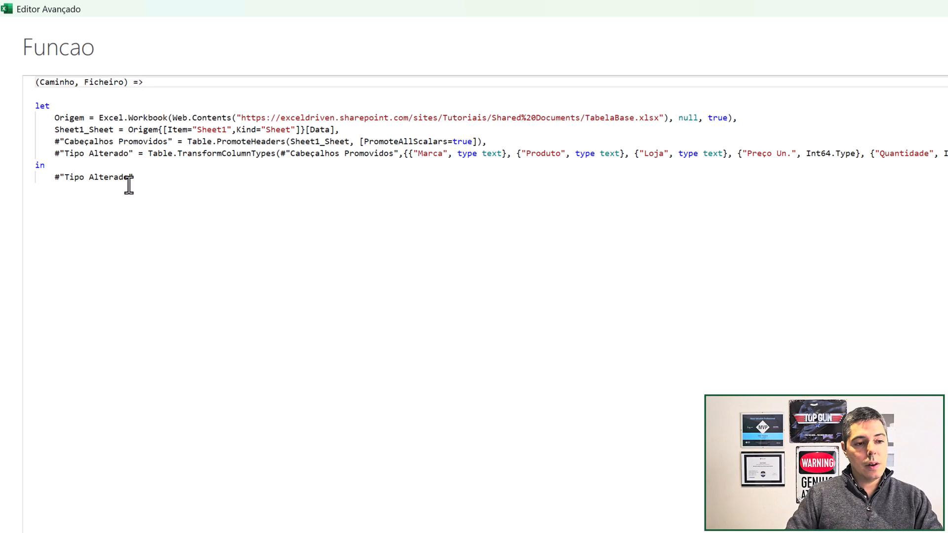
double_click(138, 82)
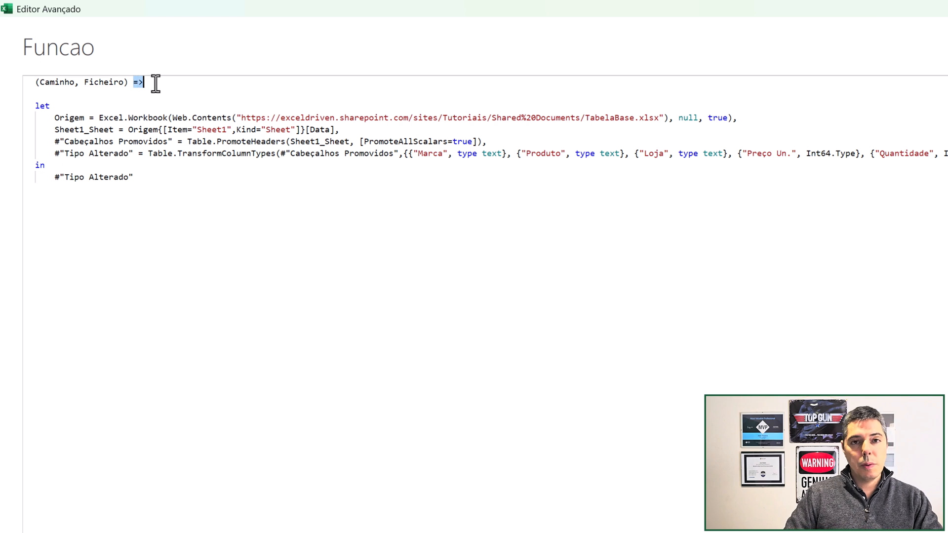
click(55, 118)
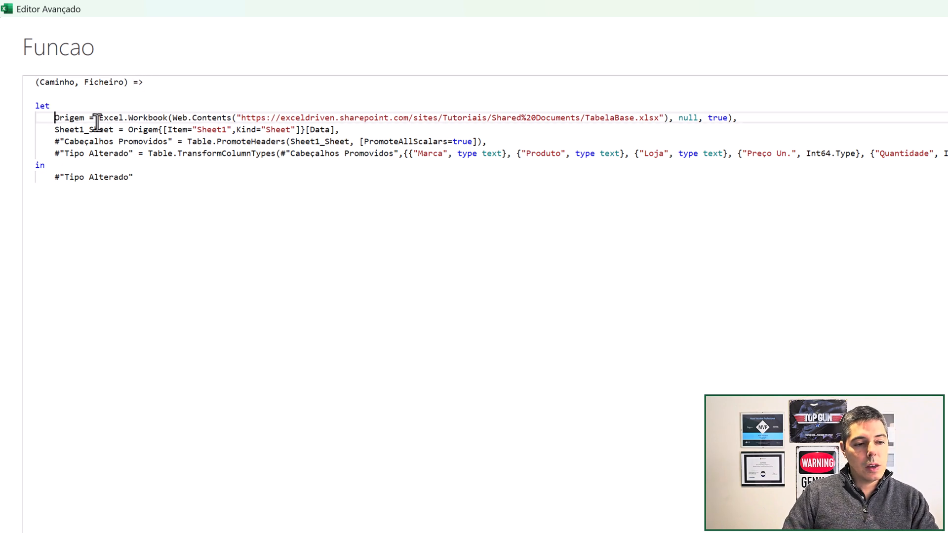
shift+click(185, 183)
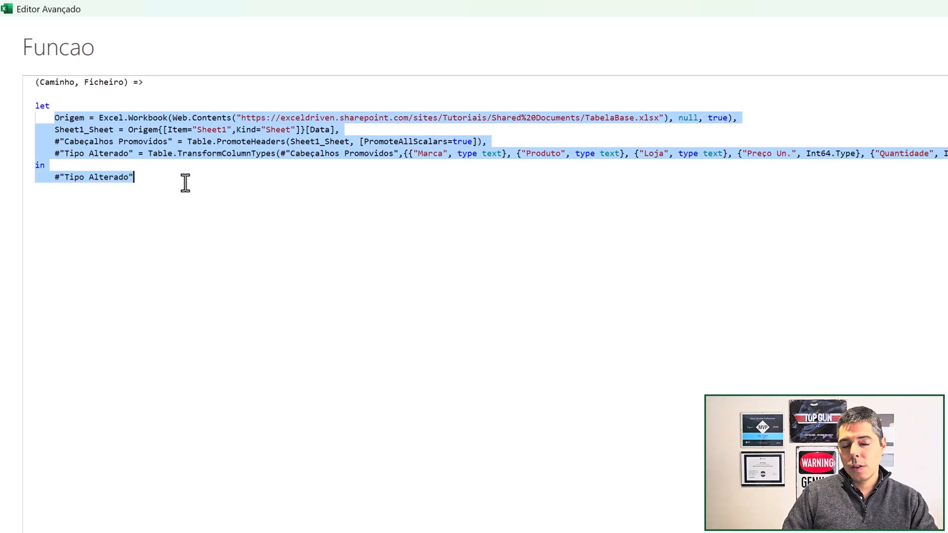
click(202, 130)
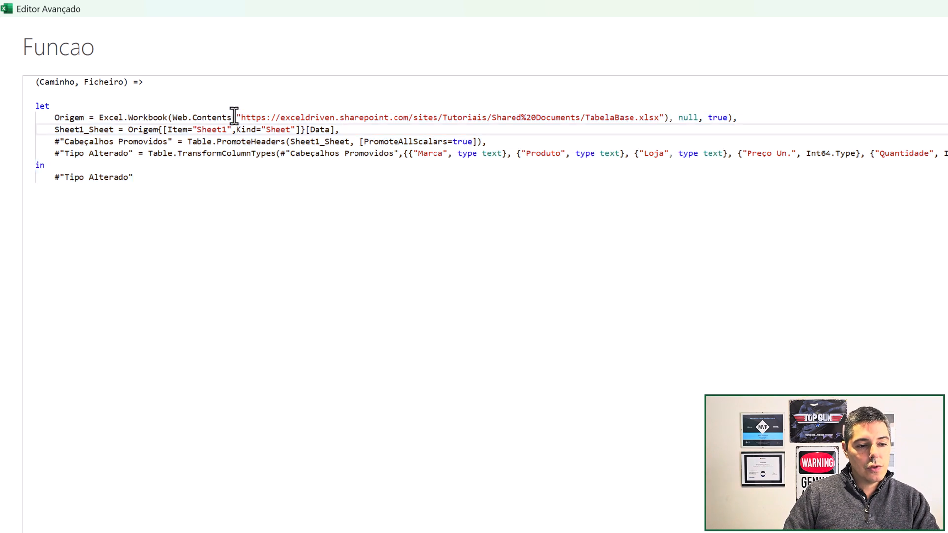
Replace the SharePoint folder URL inside Web.Contents with the Caminho parameter followed by the & operator
drag(236, 117, 526, 118)
drag(580, 119, 584, 118)
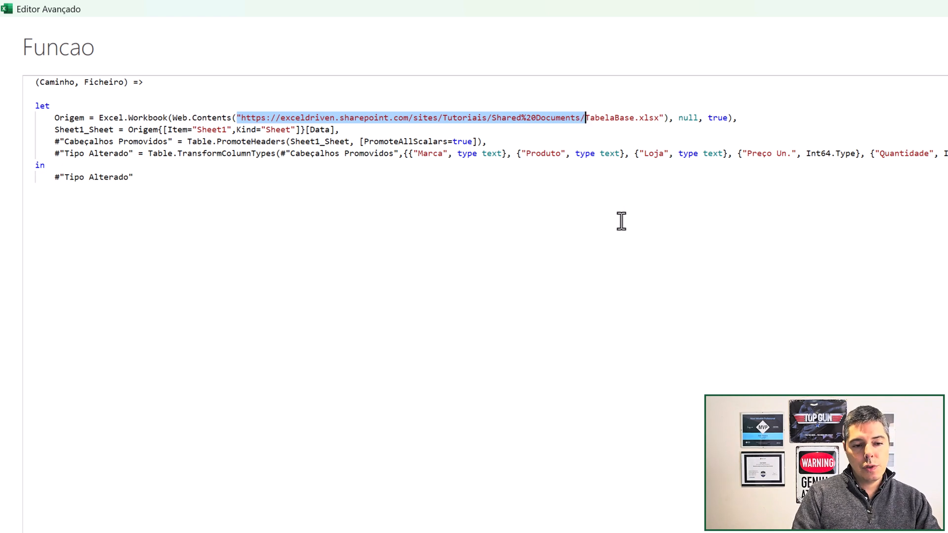
text(Caminho)
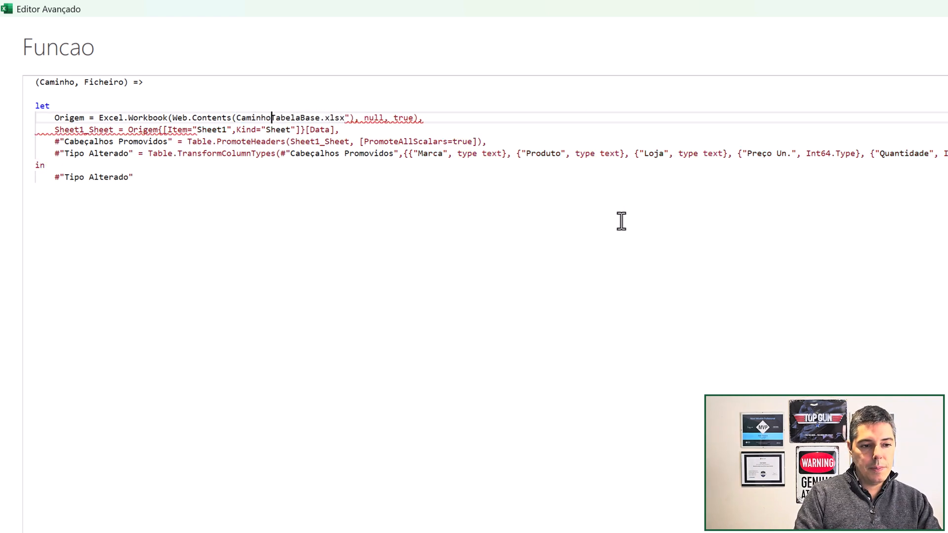
text( &)
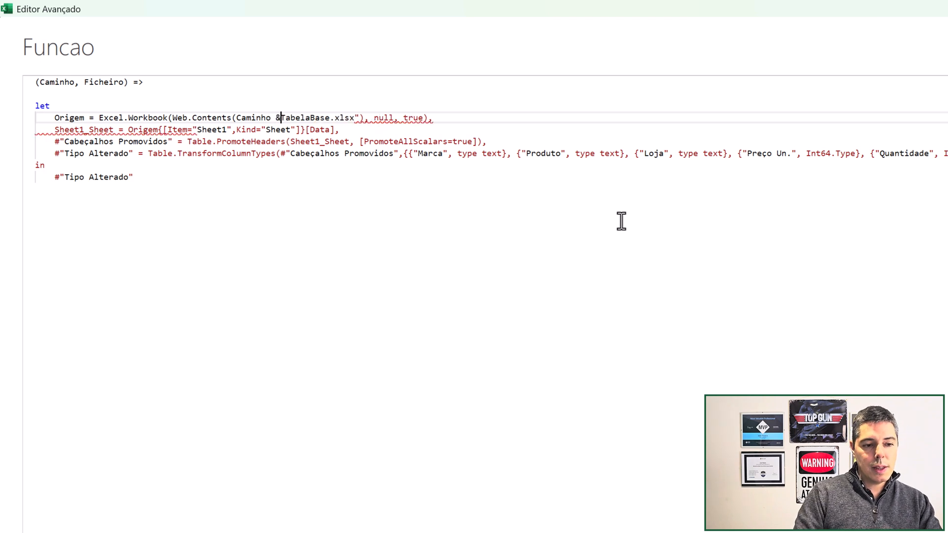
Replace the literal TabelaBase.xlsx in the Origem line with the Ficheiro parameter and apply the edited code
key(shift+Right)
key(shift+Right)
key(shift+Right)
key(shift+Right)
key(shift+Right)
key(shift+Right)
key(shift+Right)
key(shift+Right)
key(shift+Right)
key(shift+Right)
key(shift+Right)
key(shift+Right)
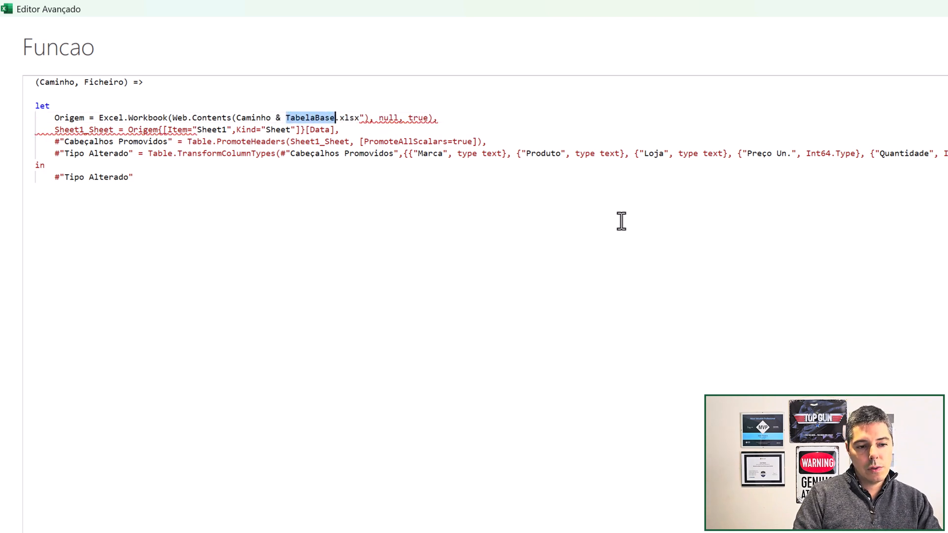
key(shift+Right)
key(shift+Right)
key(shift+Right)
key(shift+Right)
key(ctrl+c)
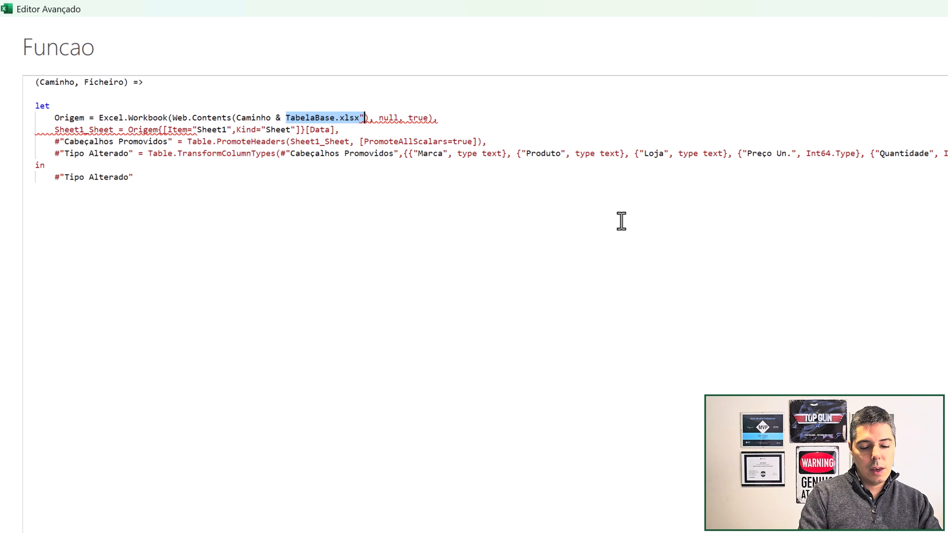
text(Ficheiro)
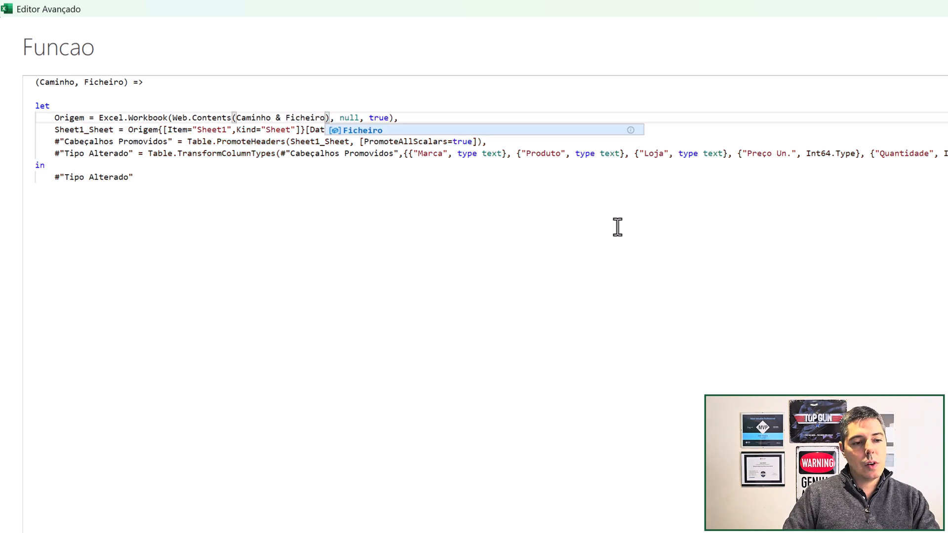
double_click(252, 117)
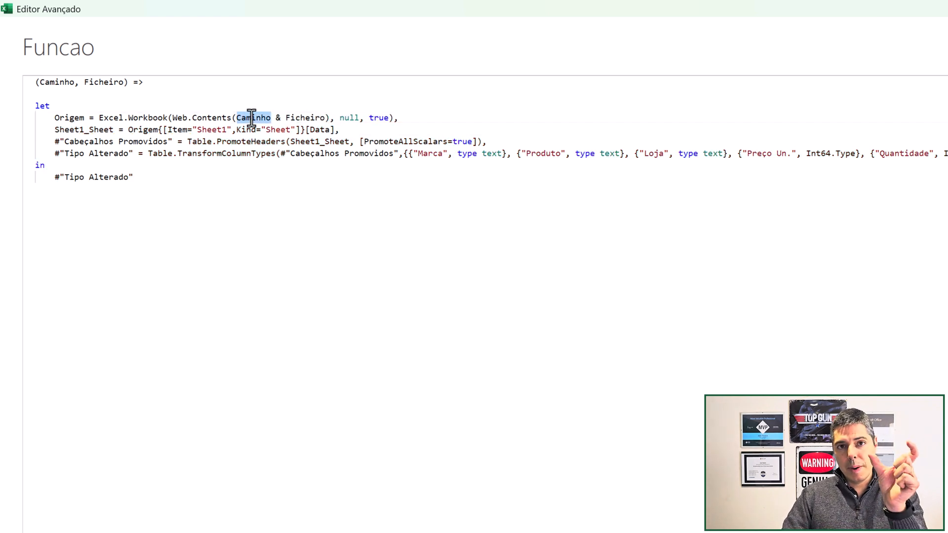
double_click(306, 118)
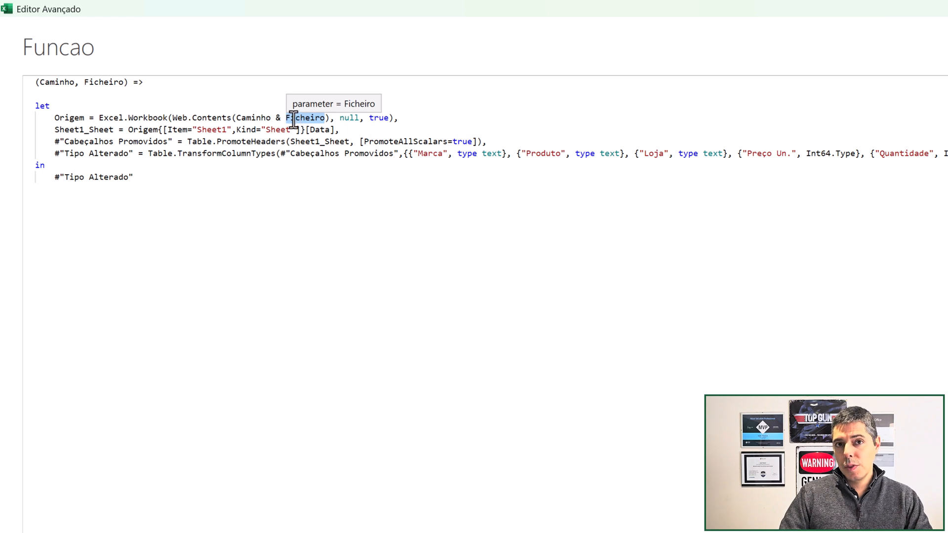
key(Escape)
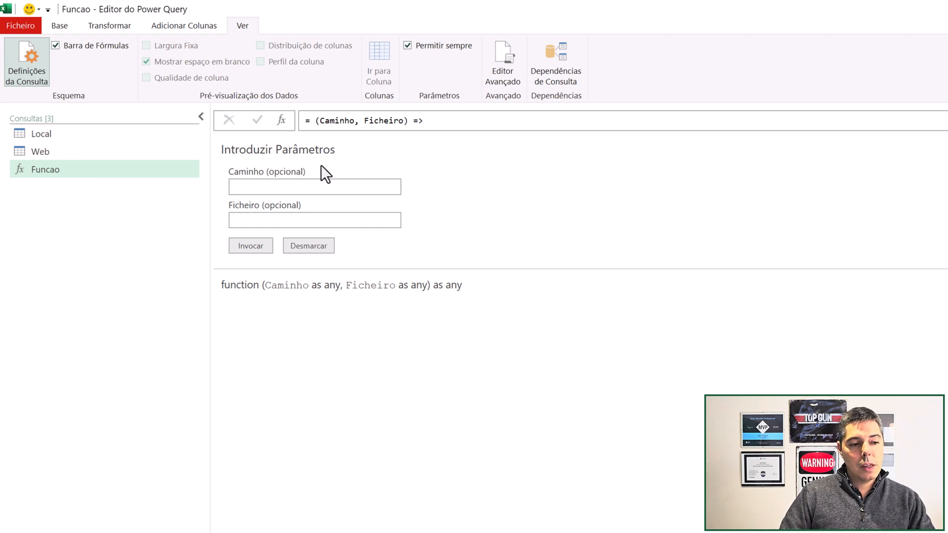
click(78, 131)
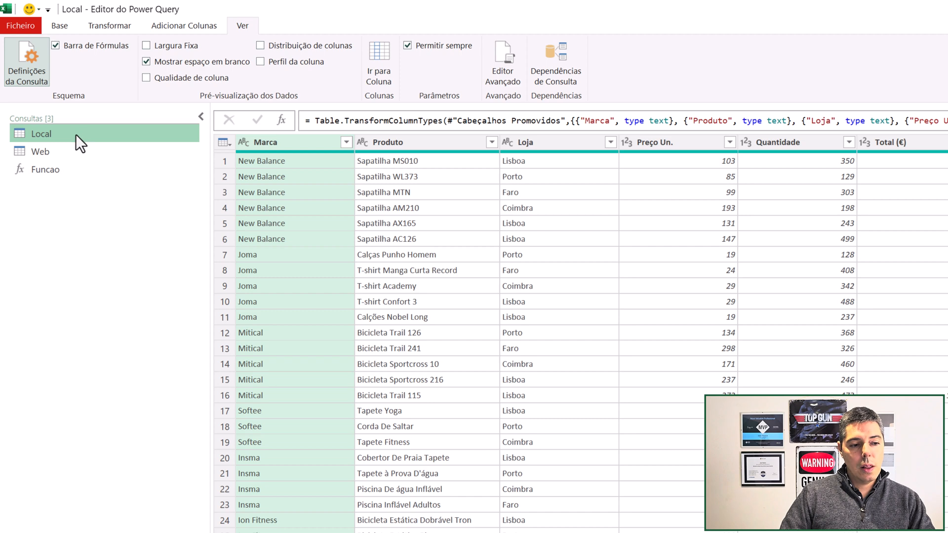
click(57, 152)
click(61, 170)
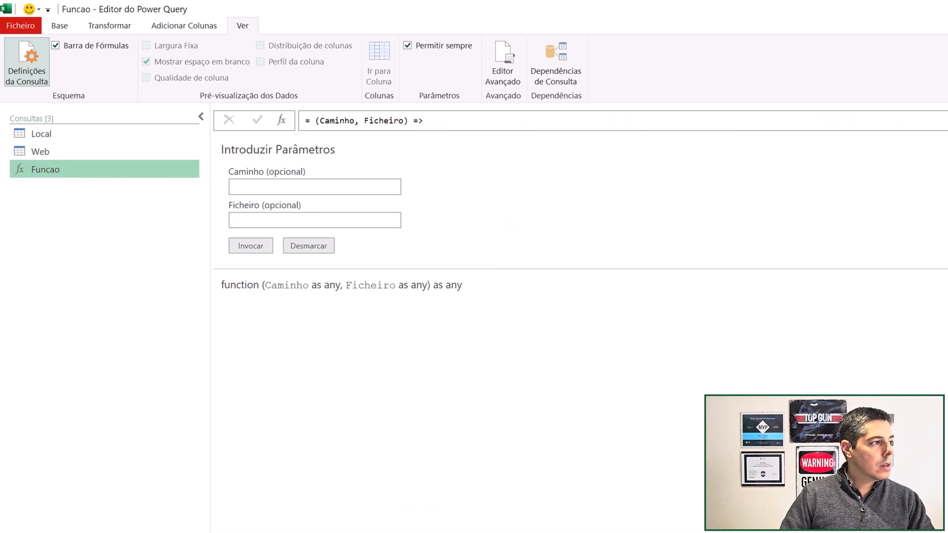
Copy the local folder path ending in \Artigo\01 - Ficheiros\ from Notepad into Funcao's Caminho parameter
drag(1, 74, 738, 162)
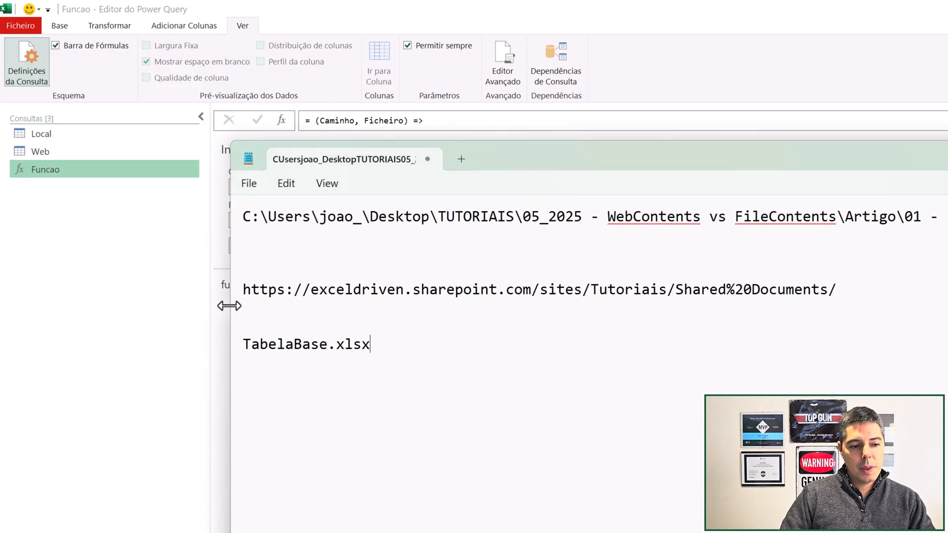
drag(244, 215, 855, 185)
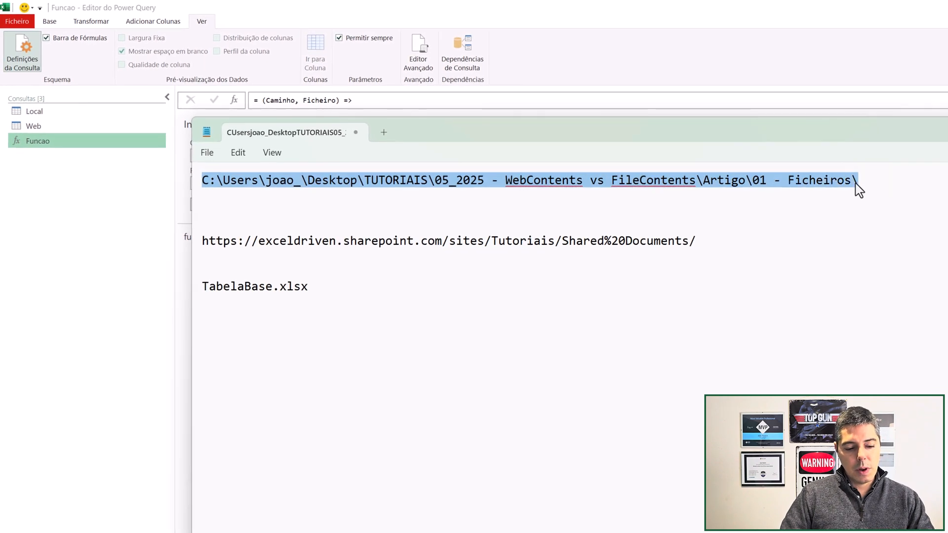
click(656, 23)
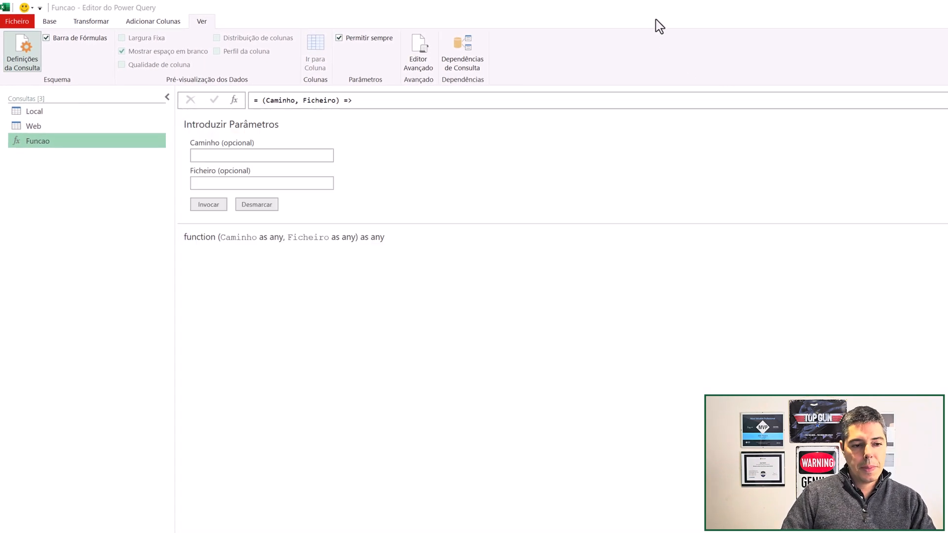
click(300, 155)
key(ctrl+v)
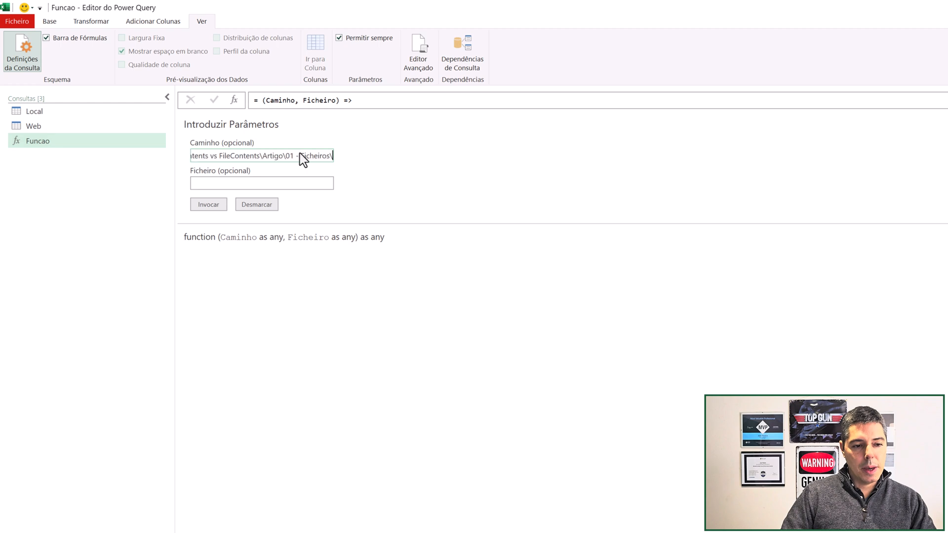
Copy TabelaBase.xlsx from Notepad into the Ficheiro parameter and invoke the function
click(236, 184)
key(alt+Tab)
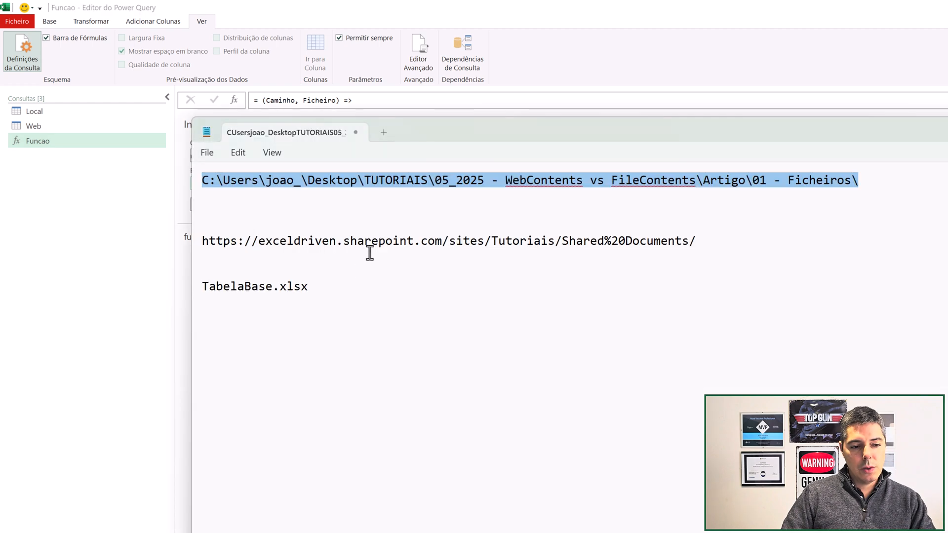
drag(213, 280, 279, 291)
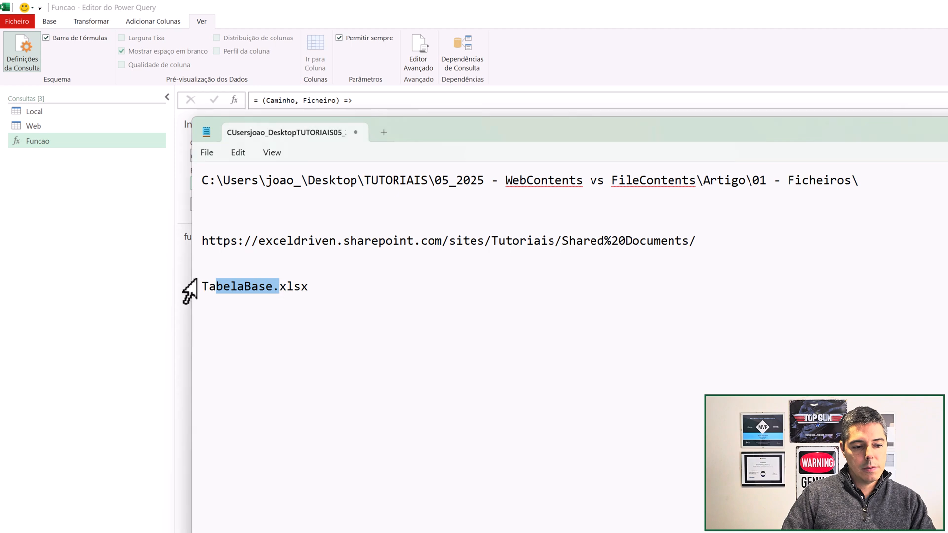
drag(204, 285, 307, 286)
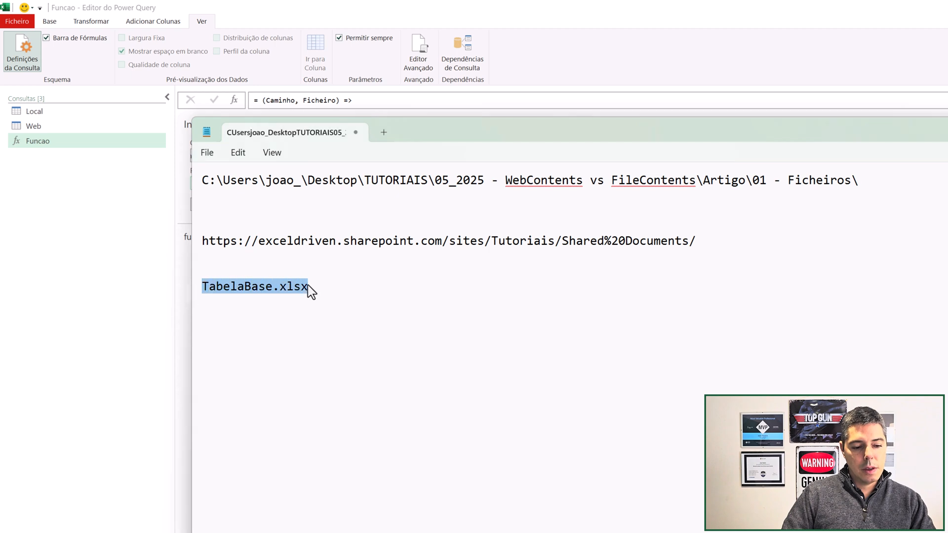
key(alt+Tab)
key(ctrl+v)
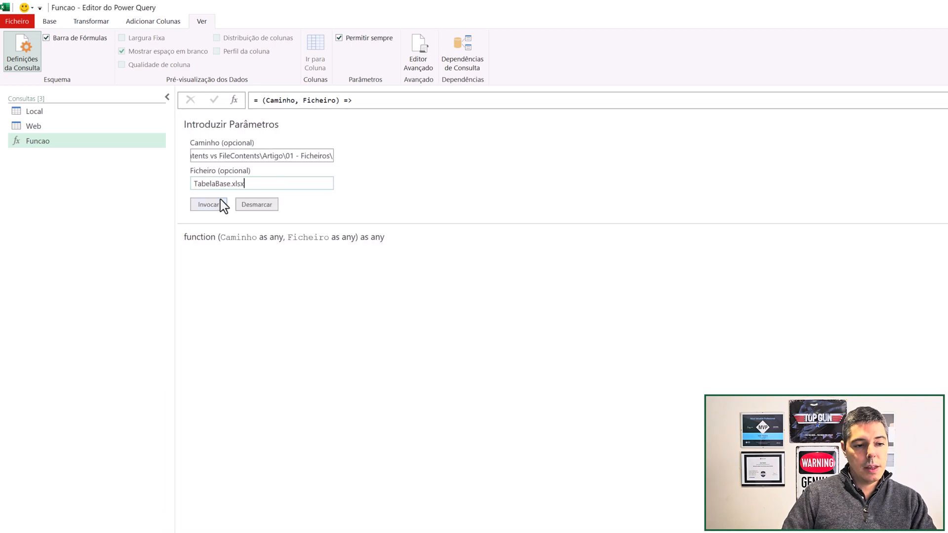
click(217, 207)
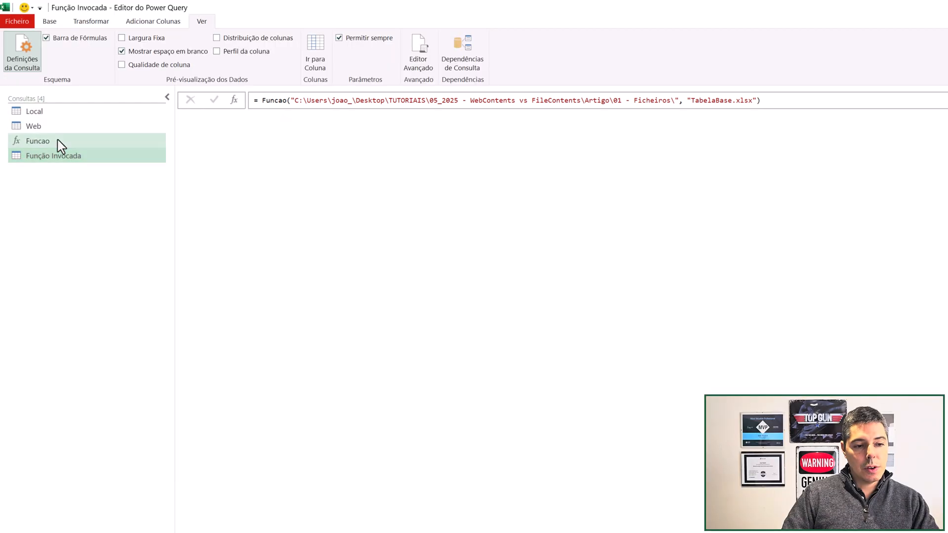
click(57, 141)
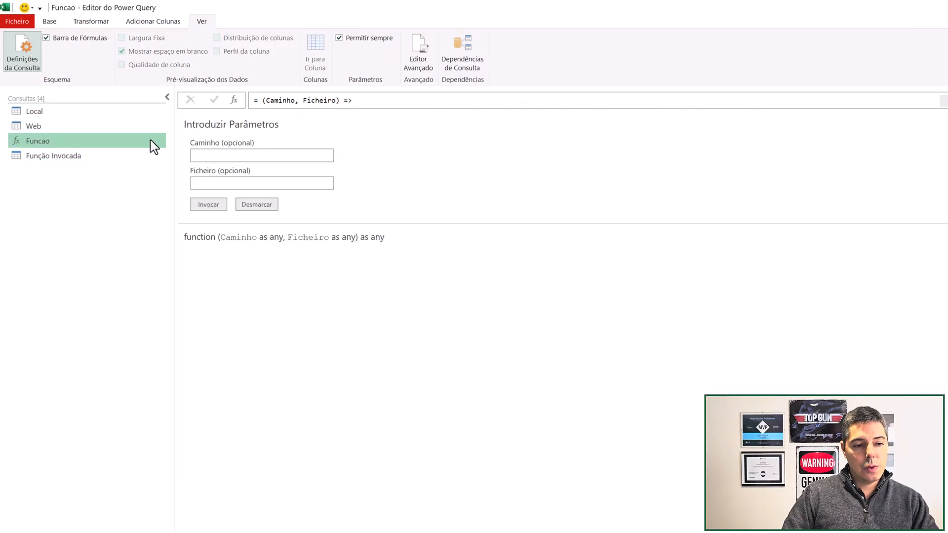
click(225, 155)
key(alt+Tab)
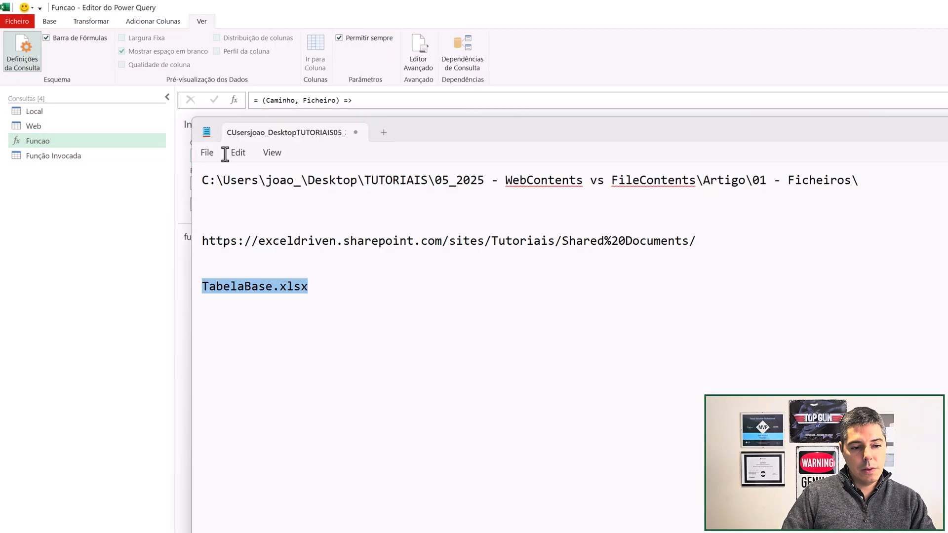
double_click(204, 240)
drag(275, 241, 693, 243)
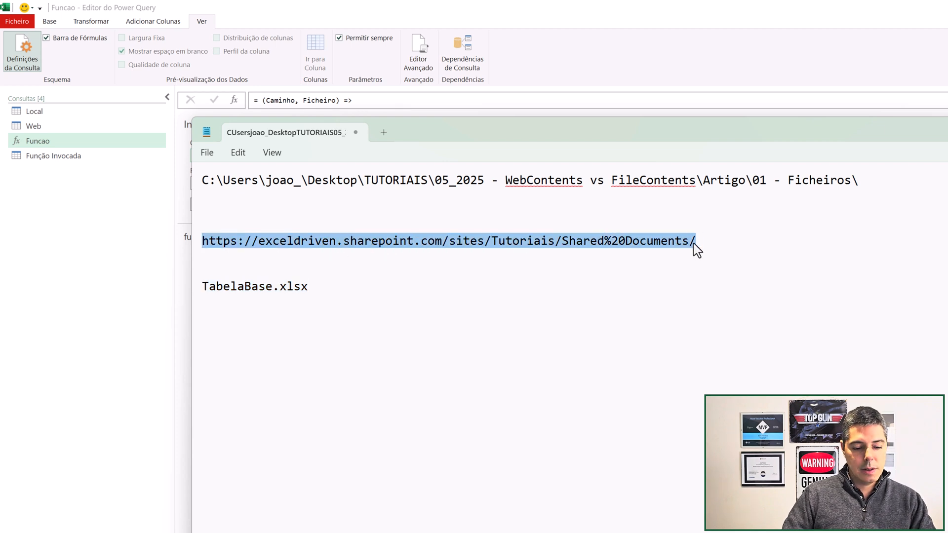
key(ctrl+c)
key(alt+Tab)
click(267, 156)
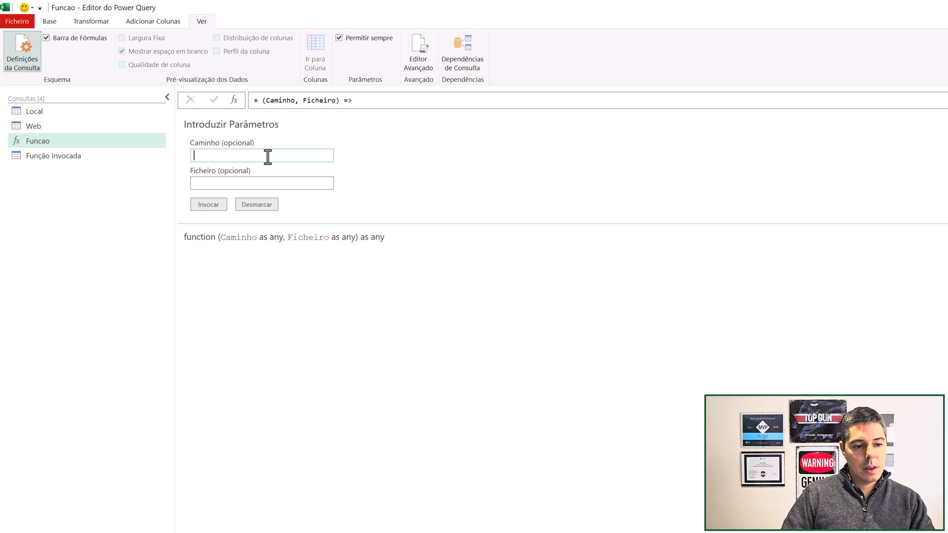
key(ctrl+v)
Copy TabelaBase.xlsx from Notepad into the Ficheiro parameter and invoke Funcao for the SharePoint copy
click(221, 182)
key(alt+Tab)
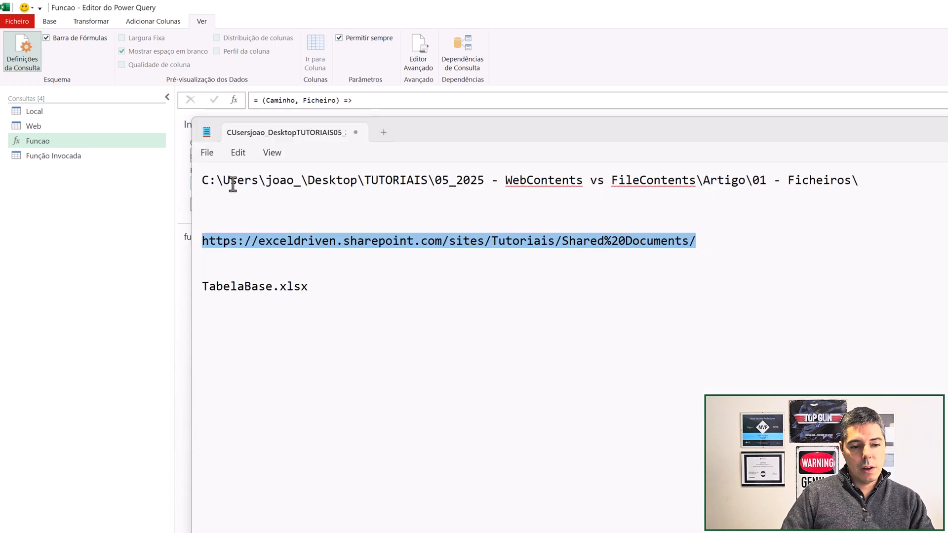
double_click(246, 290)
drag(246, 290, 295, 292)
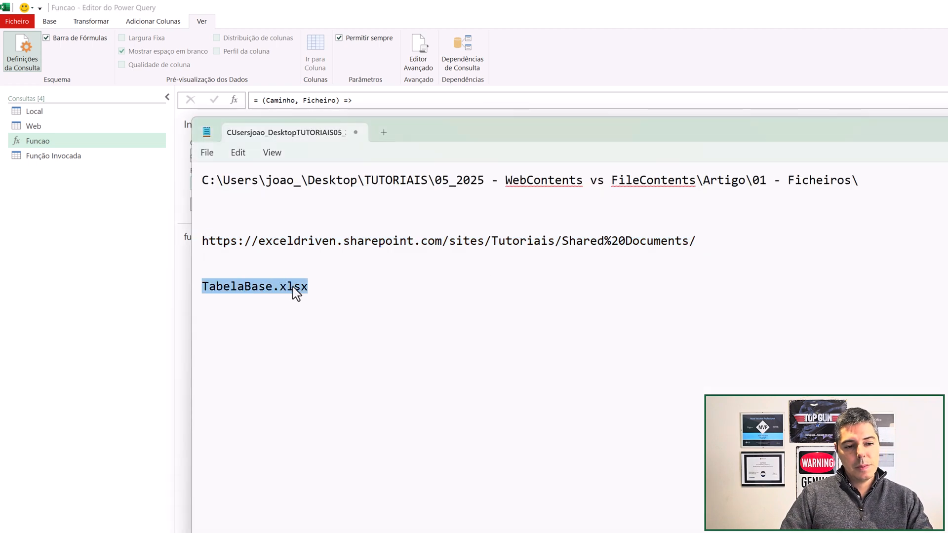
key(ctrl+c)
key(alt+Tab)
click(266, 185)
key(ctrl+v)
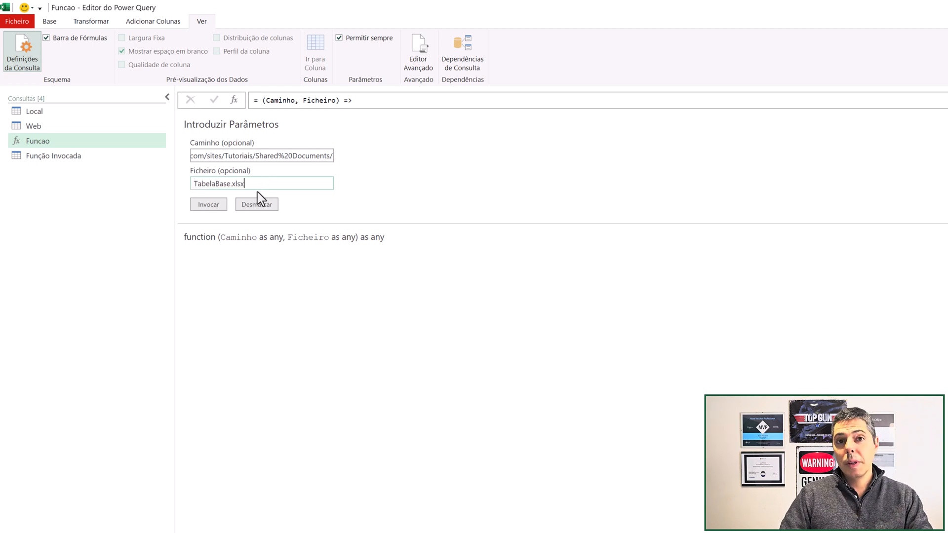
click(215, 206)
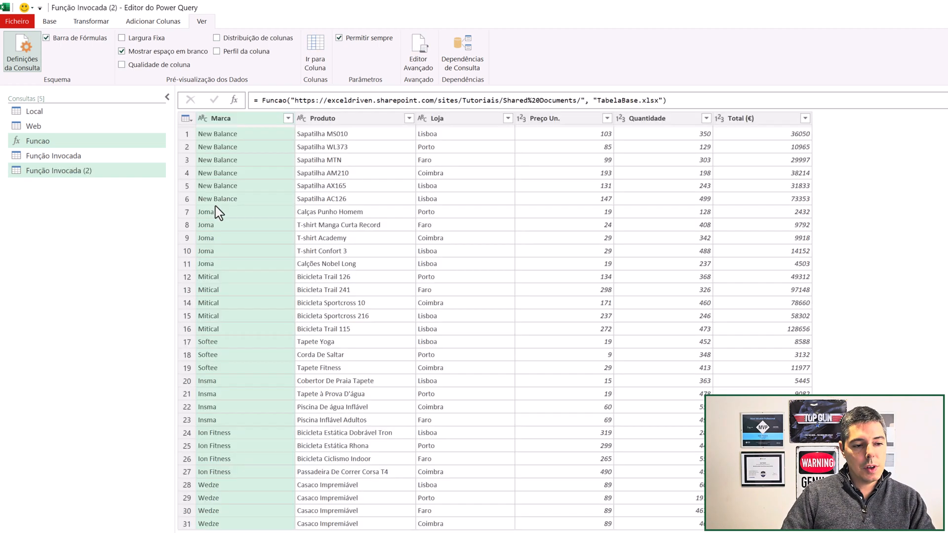
Compare the last rows of the SharePoint invocation with those of the local invocation, and return to Funcao
click(220, 485)
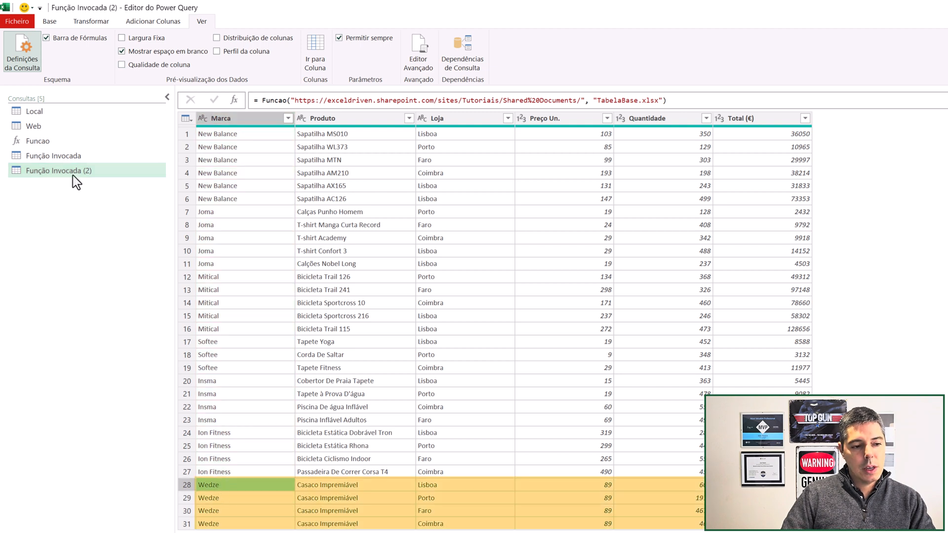
click(79, 156)
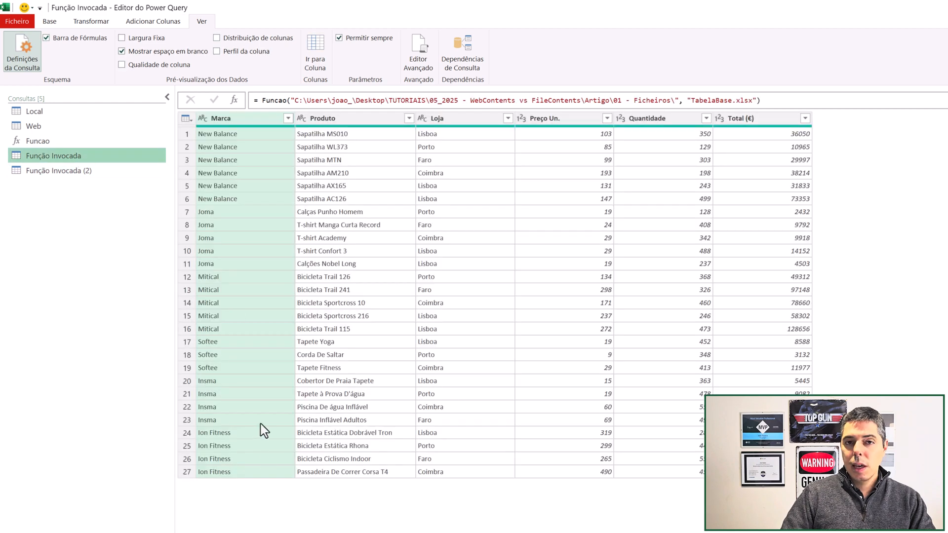
click(62, 144)
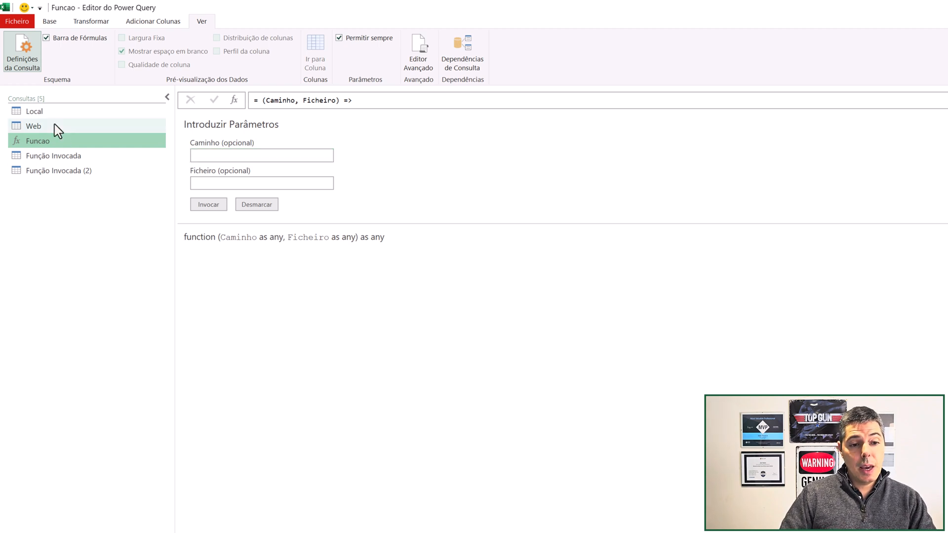
Create a new query parameter named Caminho
click(50, 21)
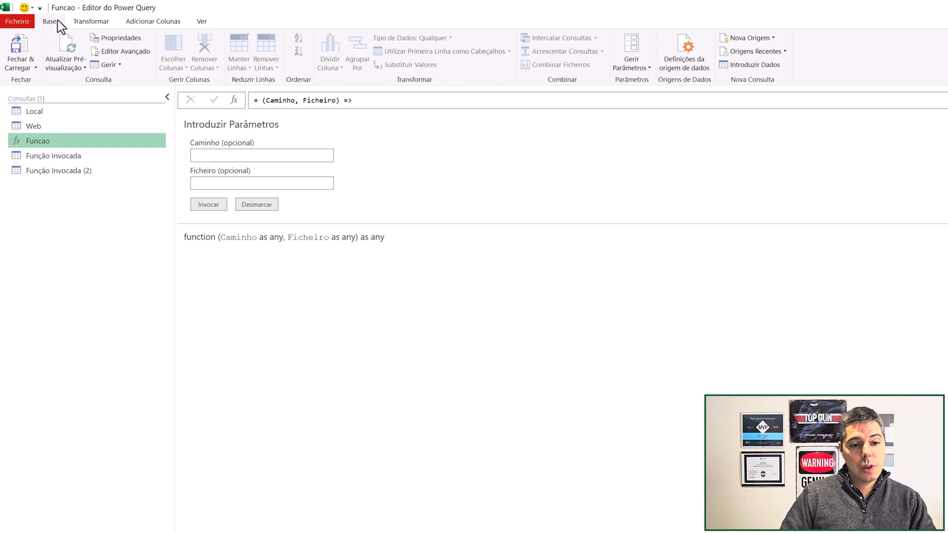
click(642, 68)
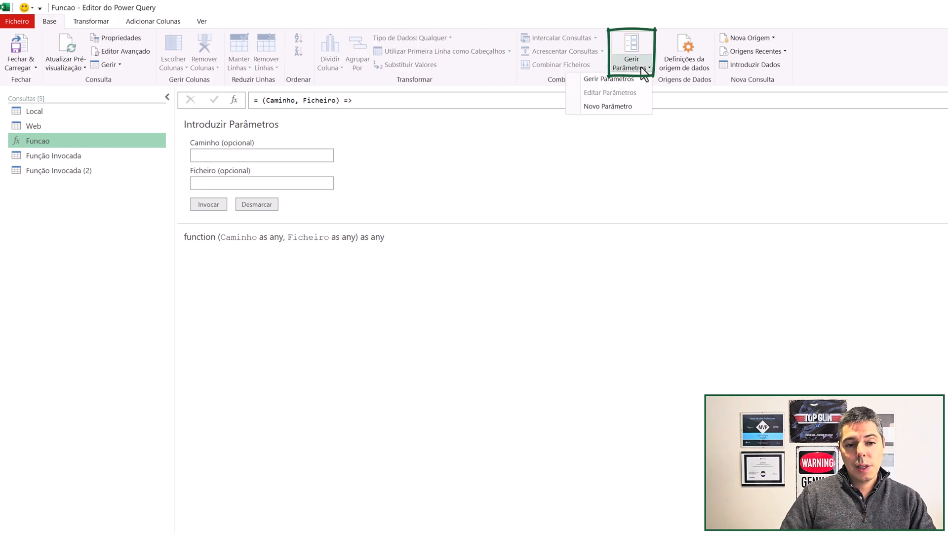
click(617, 107)
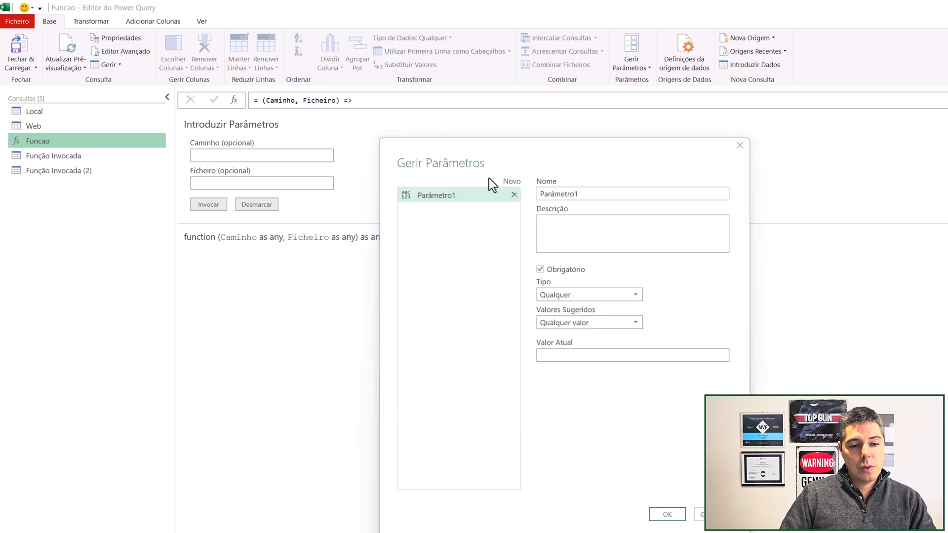
double_click(575, 195)
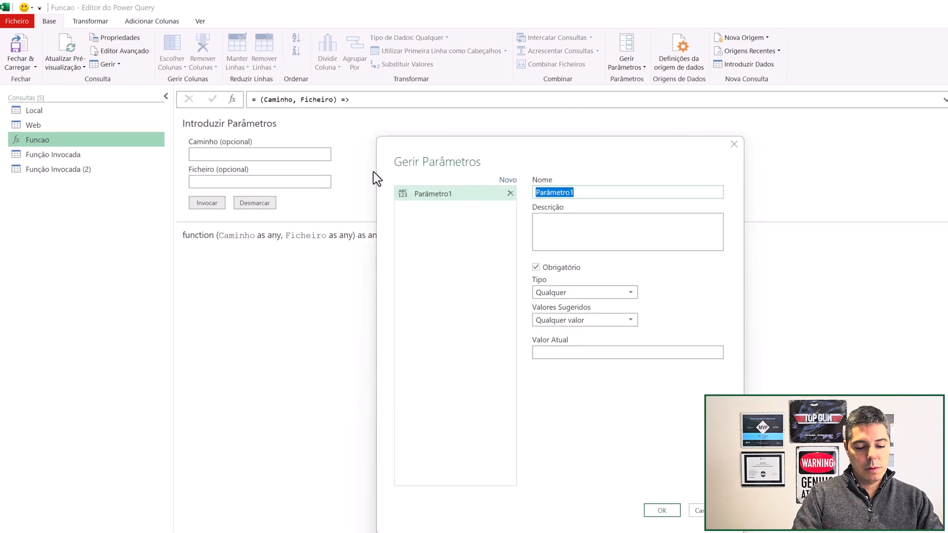
text(Caminho)
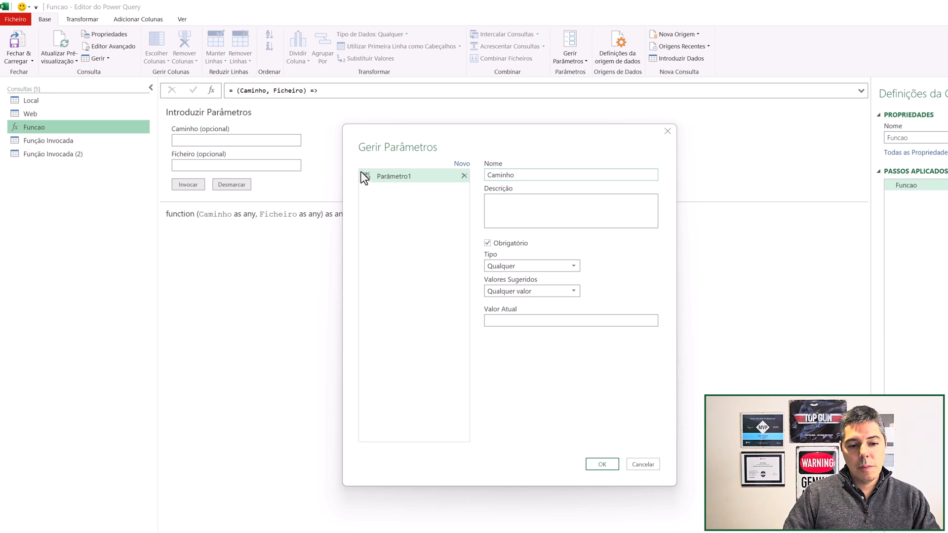
Keep Caminho's type as Qualquer and set its suggested values to Lista de valores
click(519, 268)
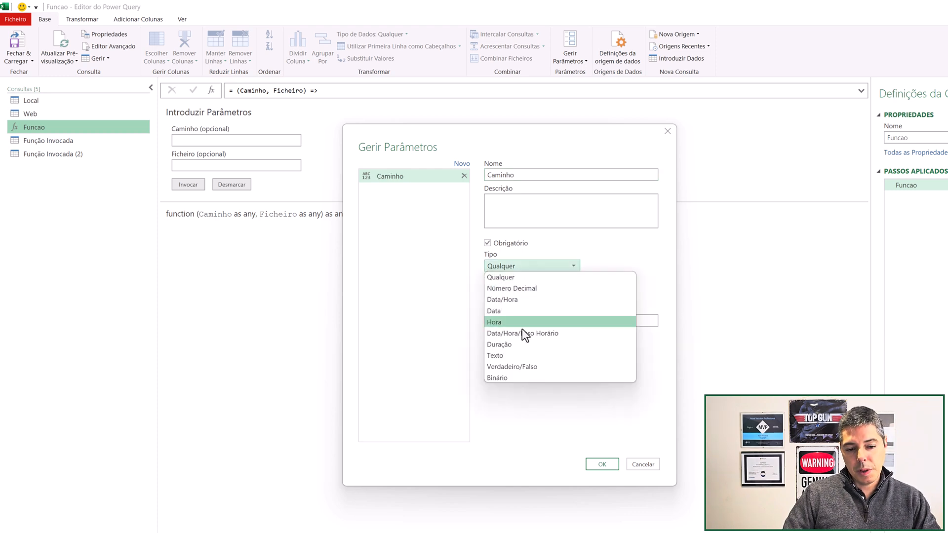
click(529, 277)
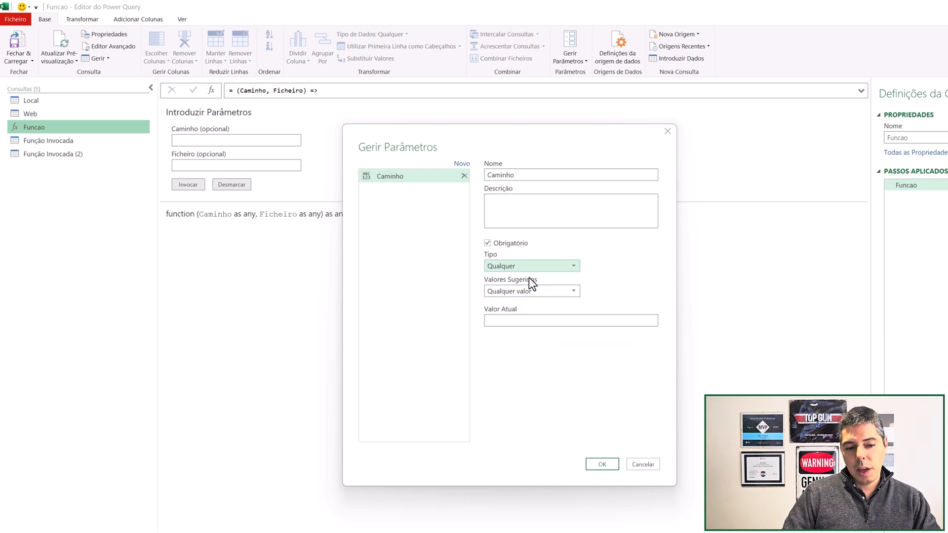
click(530, 288)
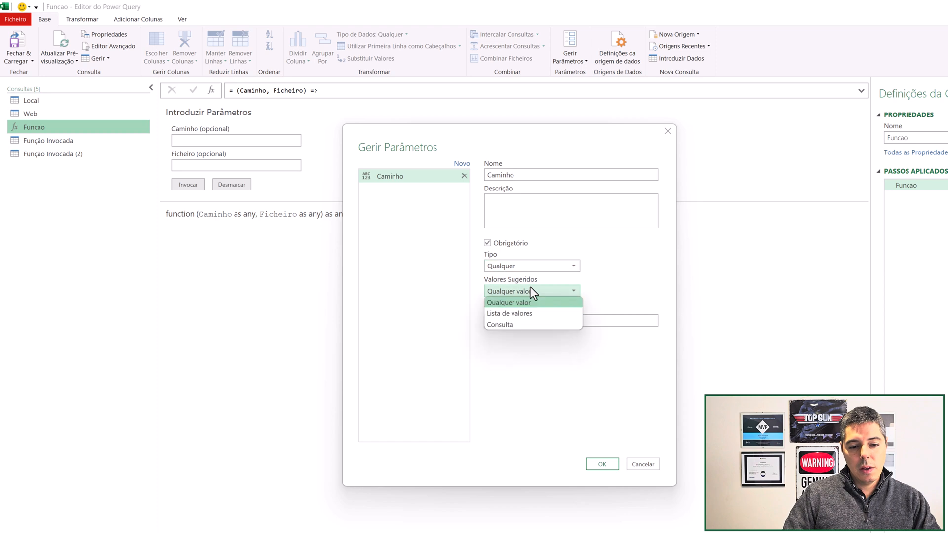
click(525, 314)
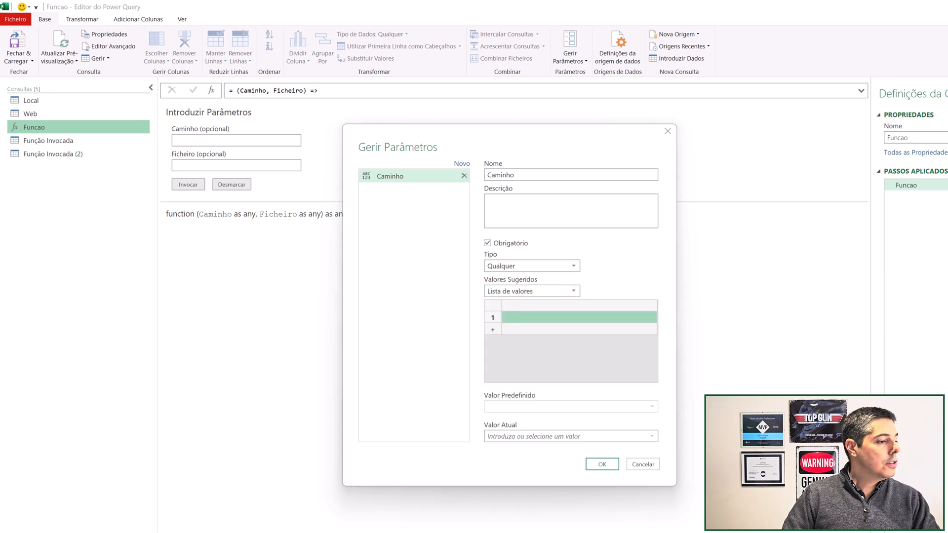
Copy the local folder path ending in \Artigo\01 - Ficheiros\ from Notepad into the first row of Caminho's value list
key(alt+Tab)
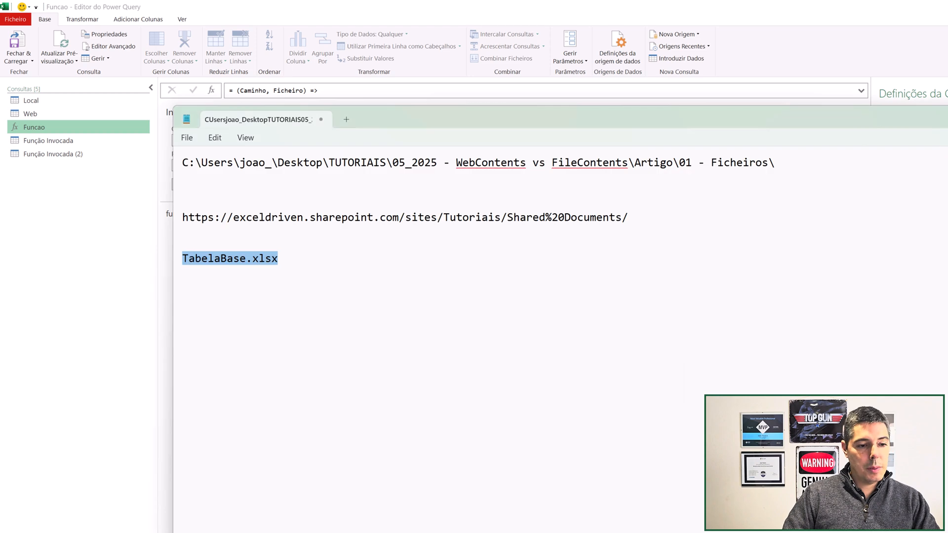
drag(183, 160, 739, 162)
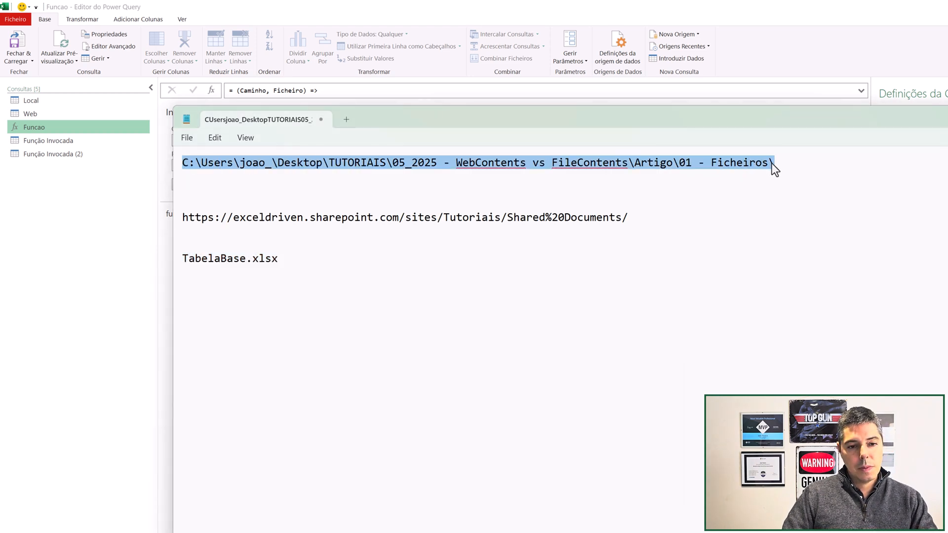
click(635, 9)
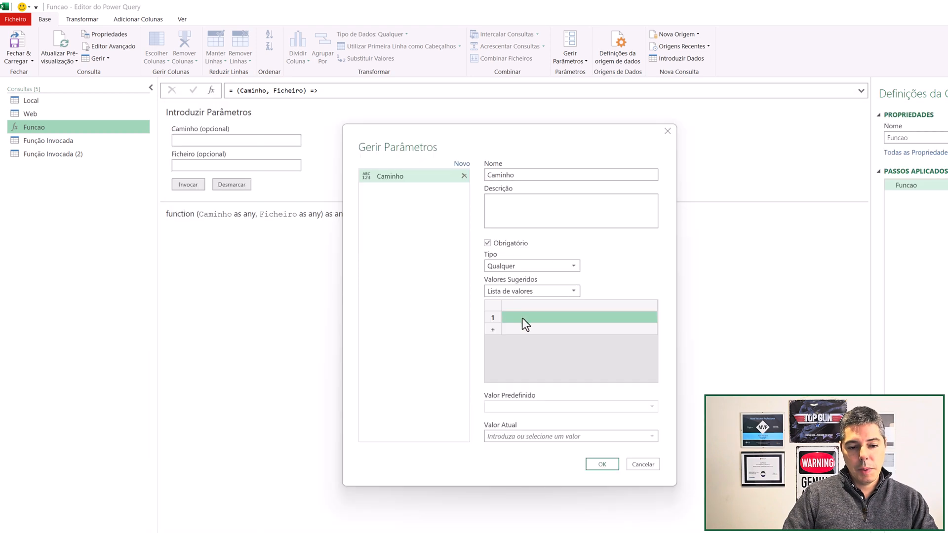
key(ctrl+v)
key(Return)
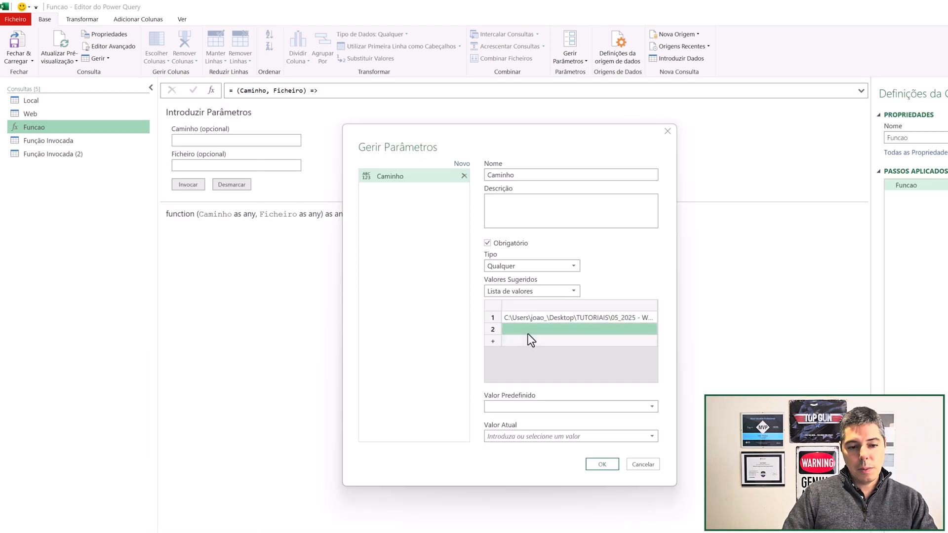
Copy the SharePoint URL ending in /Tutoriais/Shared%20Documents/ from Notepad into the second row of Caminho's value list
key(alt+Tab)
click(185, 217)
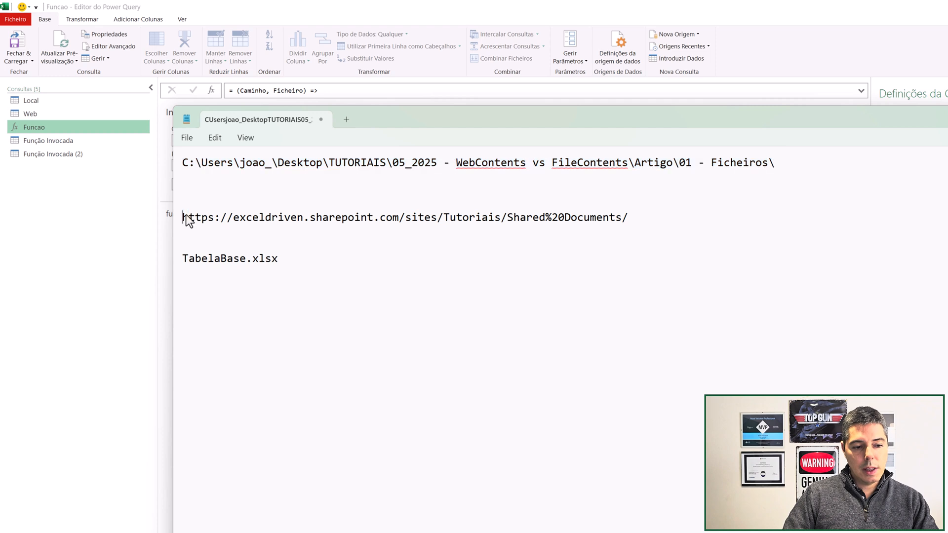
drag(186, 218, 613, 221)
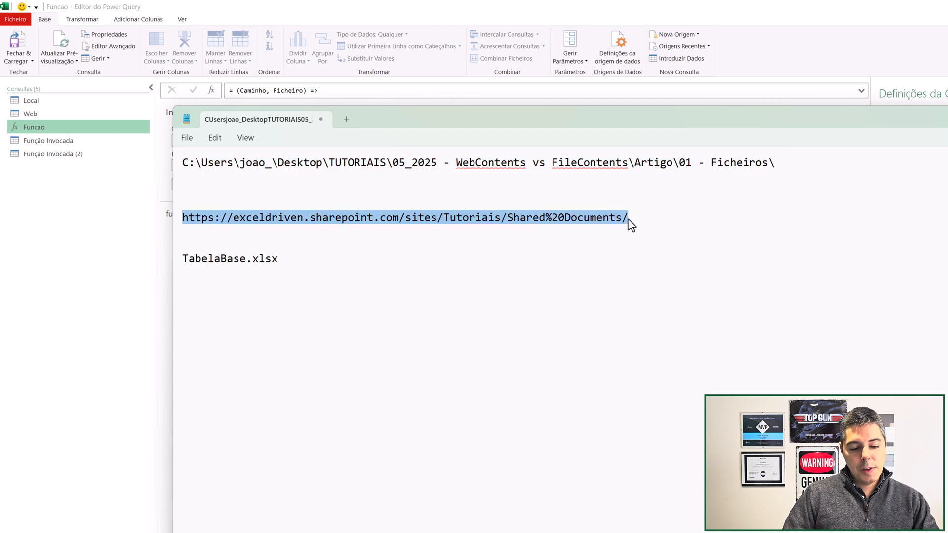
key(alt+Tab)
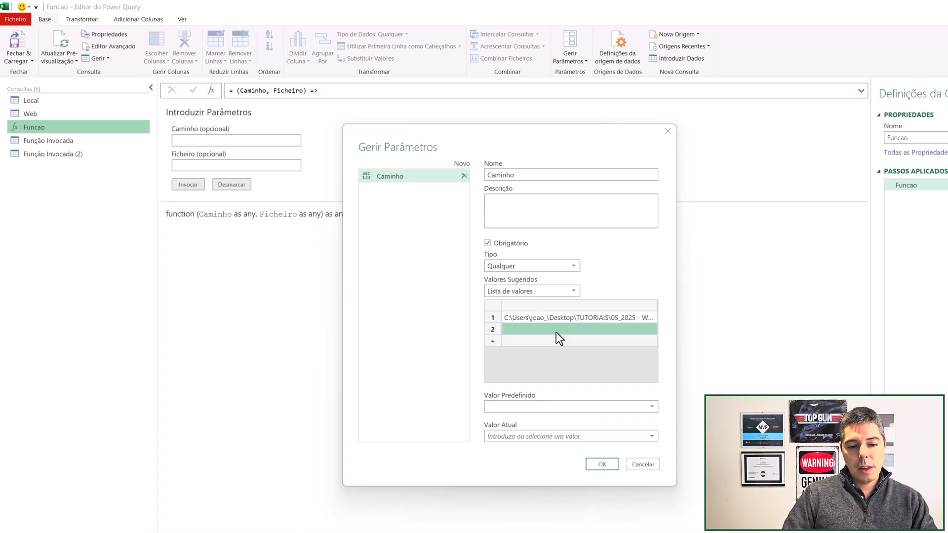
key(ctrl+v)
Set both the default and current values of Caminho to the SharePoint Shared%20Documents URL
click(530, 405)
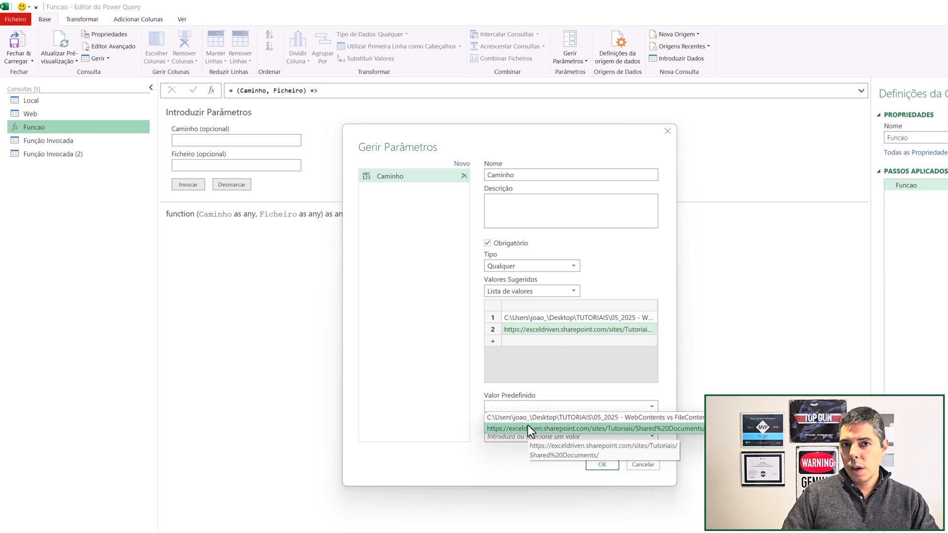
click(527, 425)
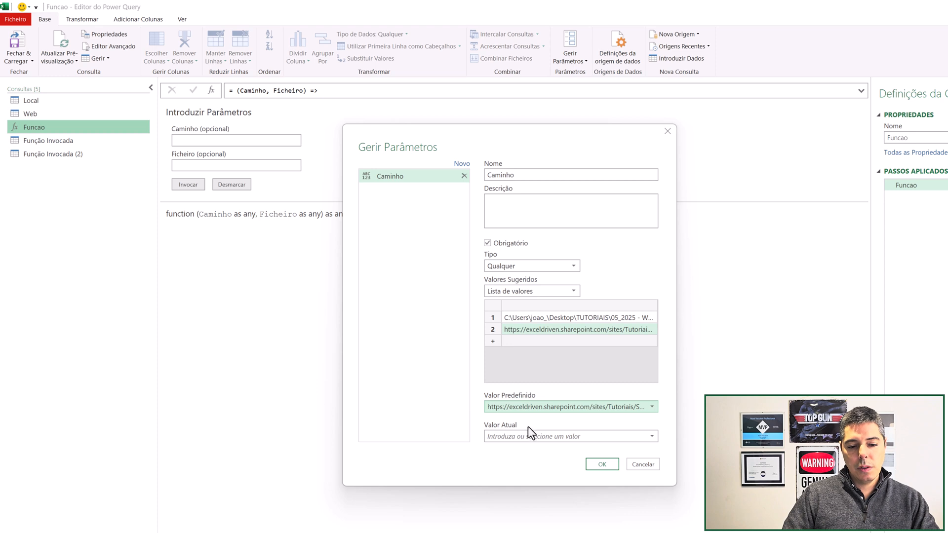
click(530, 435)
click(651, 436)
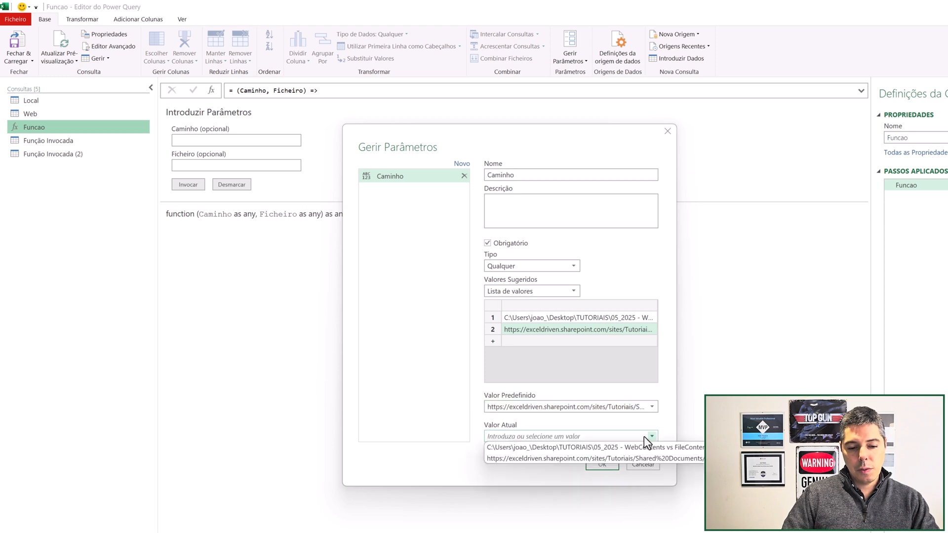
click(541, 458)
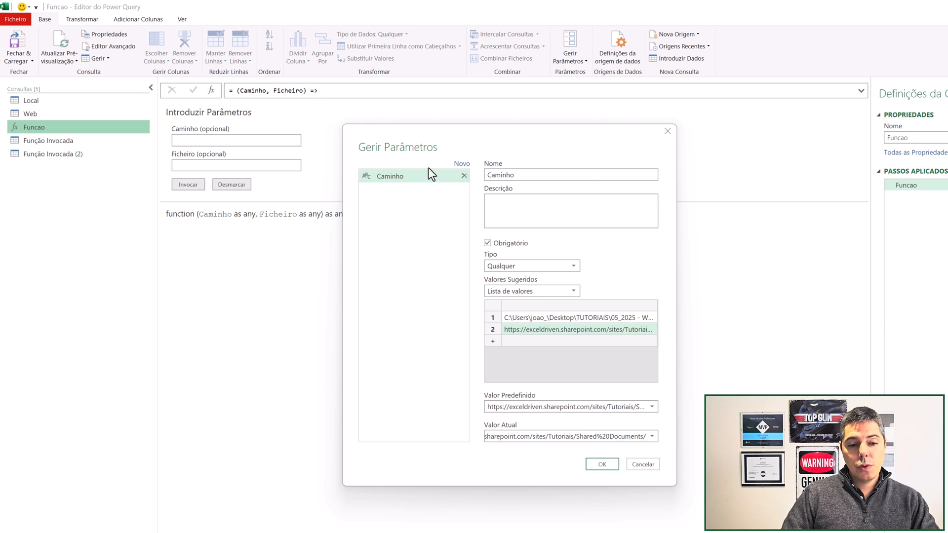
Add a second parameter named Ficheiro
click(462, 164)
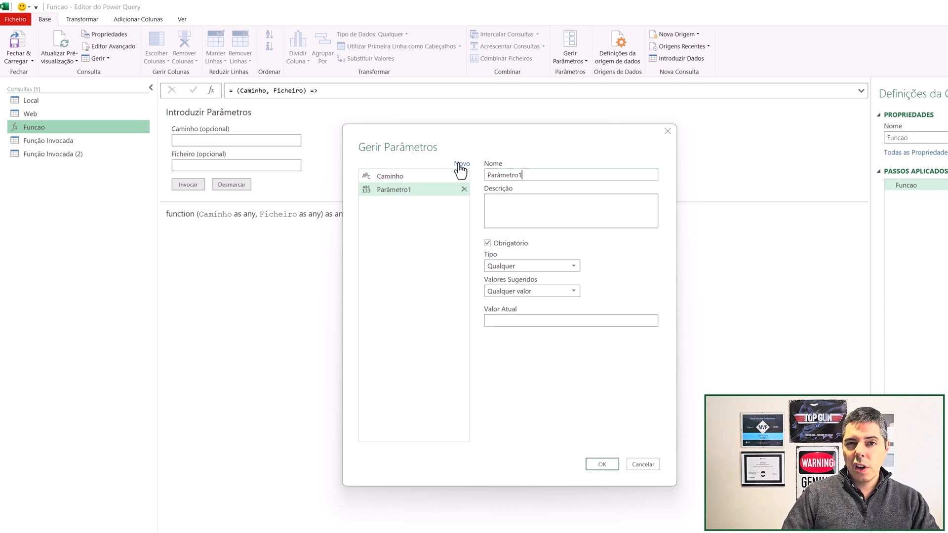
key(ctrl+a)
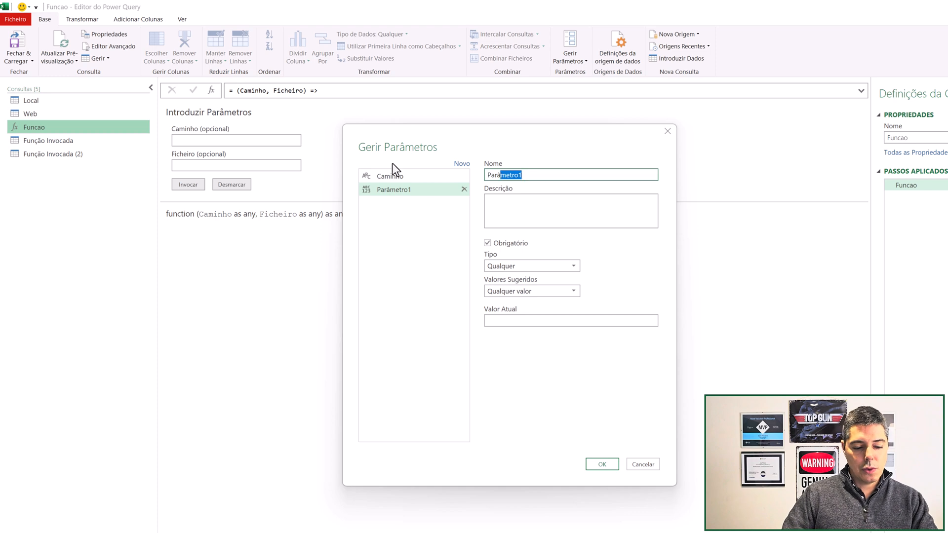
text(Ficheiro)
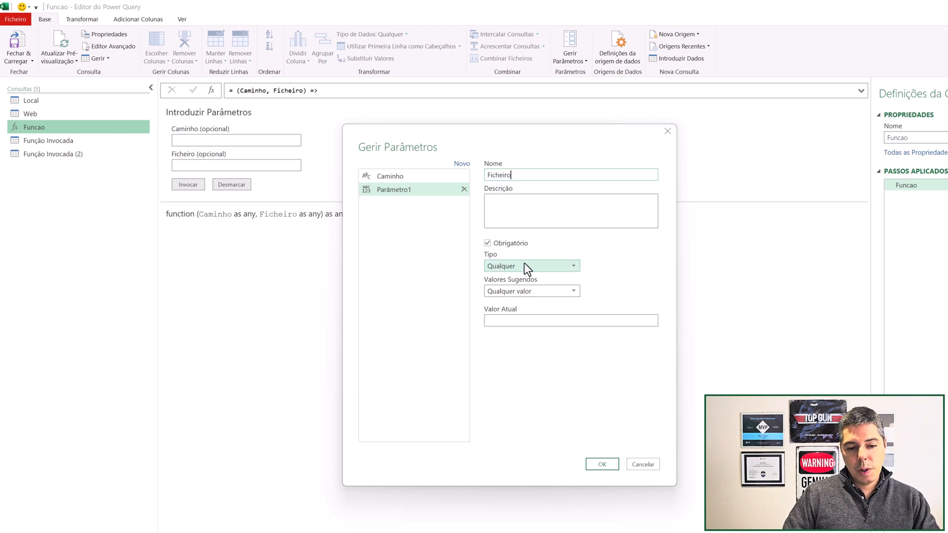
Set Ficheiro's current value to TabelaBase.xlsx, taking the file name from Notepad, and save the parameters
click(515, 320)
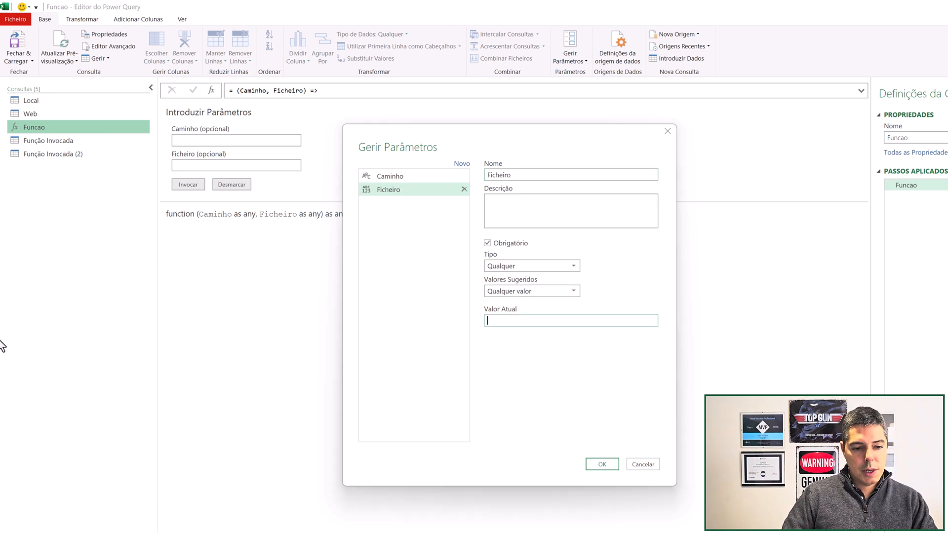
key(alt+Tab)
drag(182, 259, 248, 260)
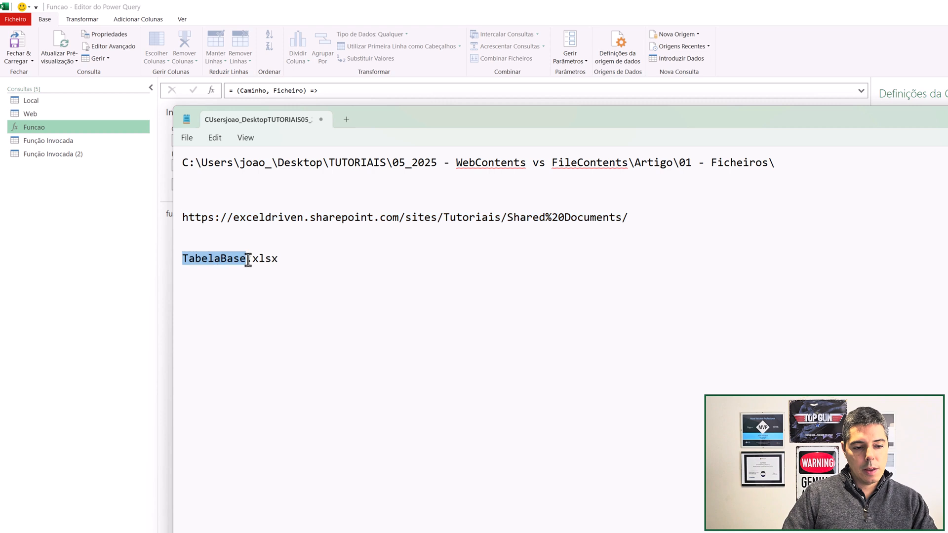
key(alt+Tab)
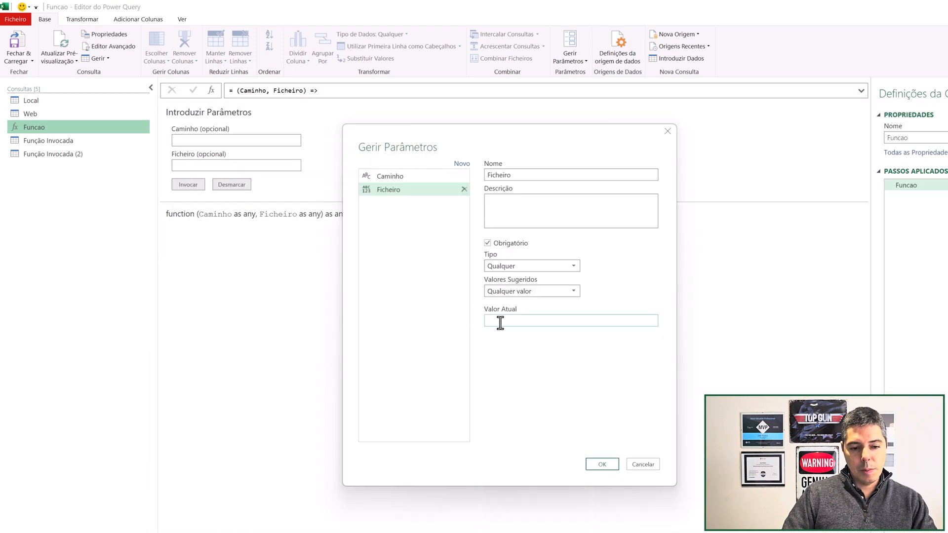
text(TabelaBase.xlsx)
click(603, 464)
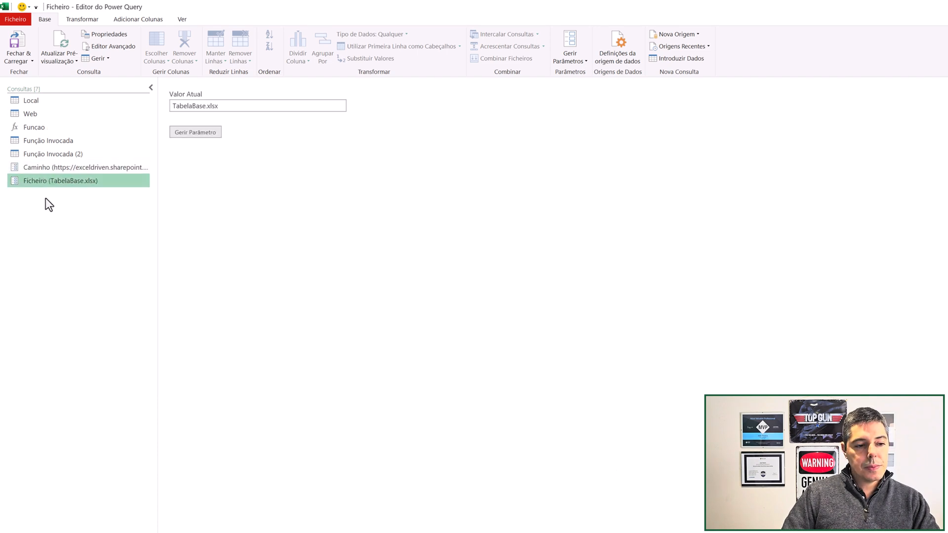
Replace the hard-coded path and file name in the Função Invocada formula with the parameters, giving Funcao(Caminho, Ficheiro)
click(54, 141)
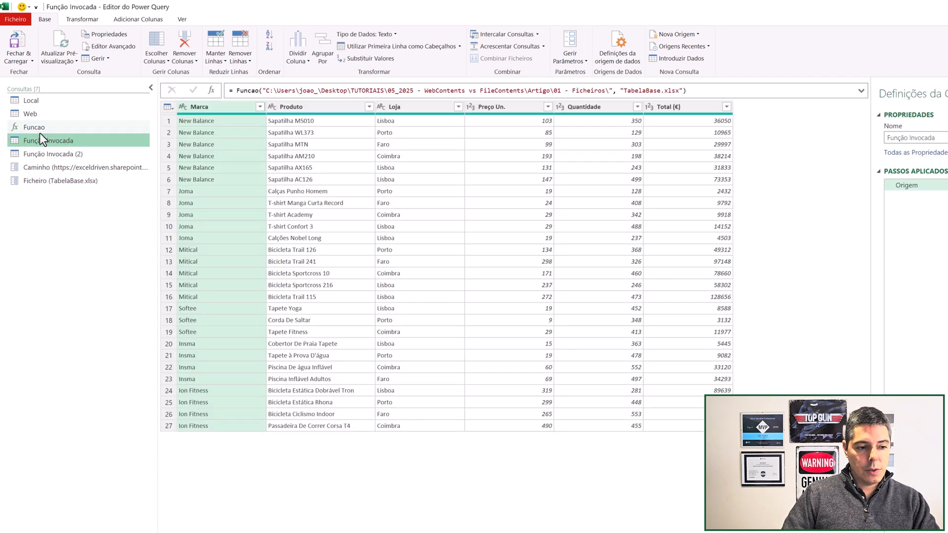
drag(264, 90, 616, 92)
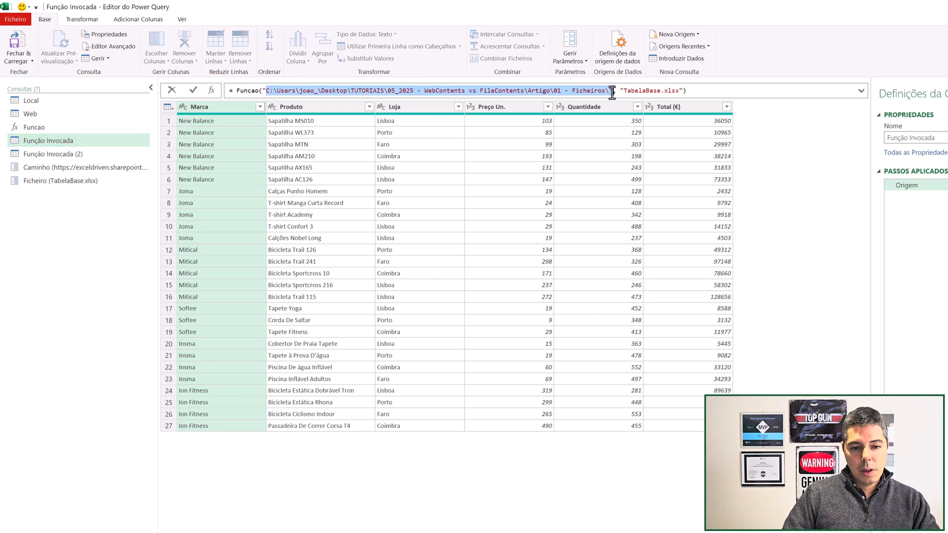
key(BackSpace)
key(BackSpace)
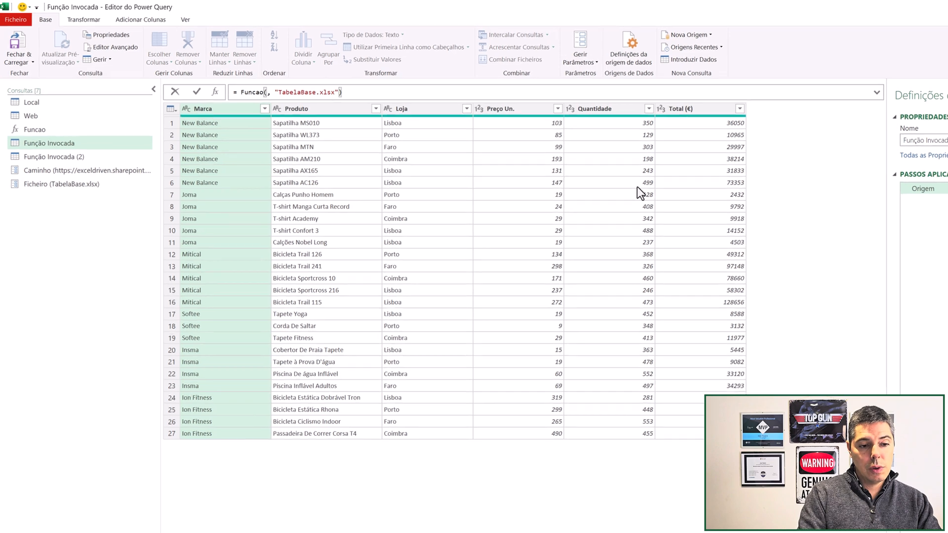
text(Caminho)
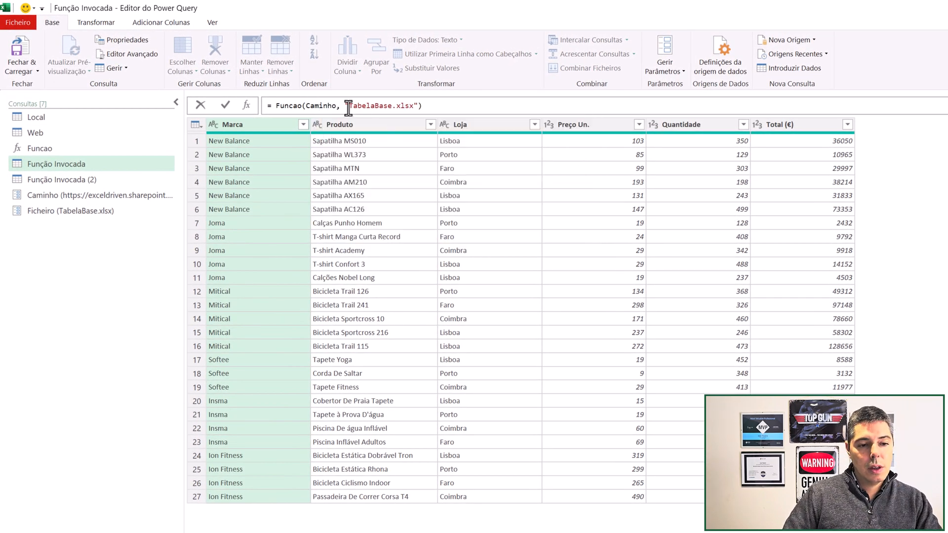
drag(344, 105, 420, 105)
text(Fiche)
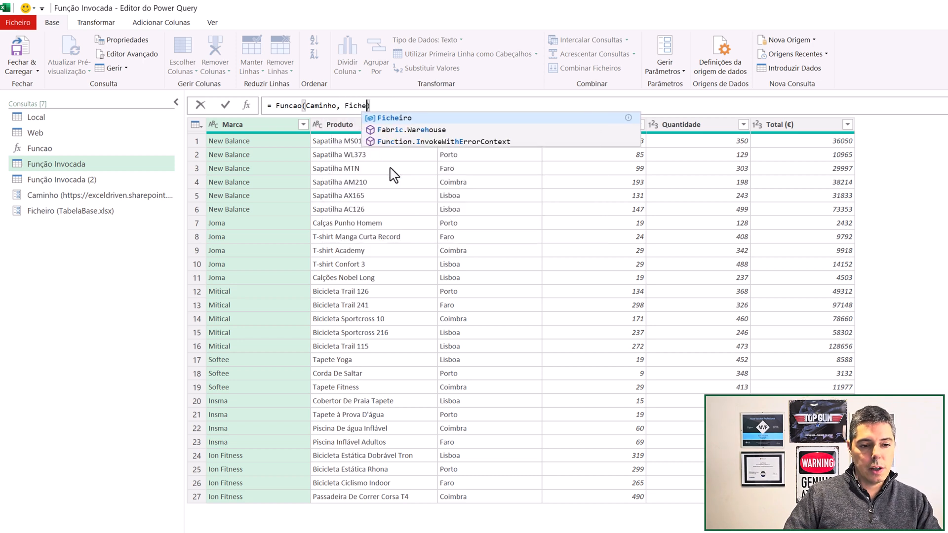
key(Tab)
key(Return)
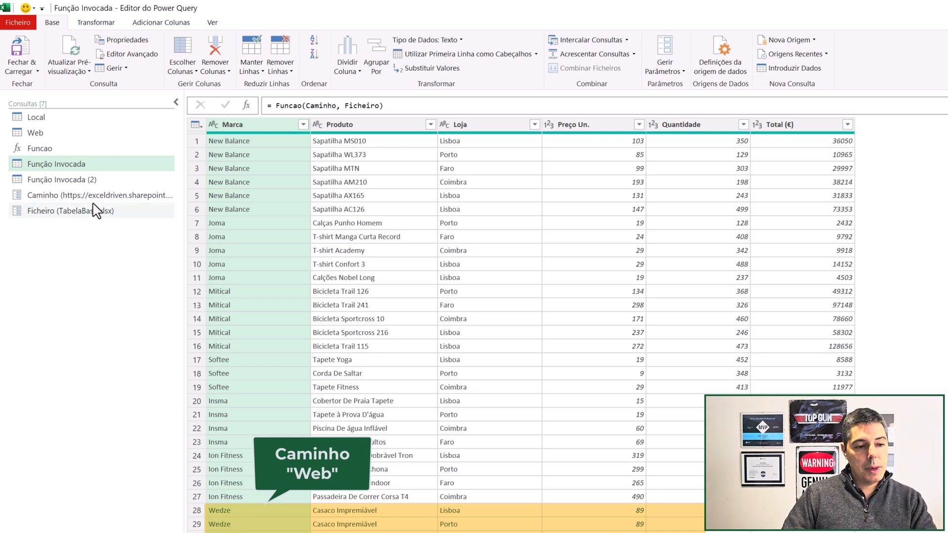
Switch Caminho's current value to the local folder path and display the Função Invocada table
click(126, 200)
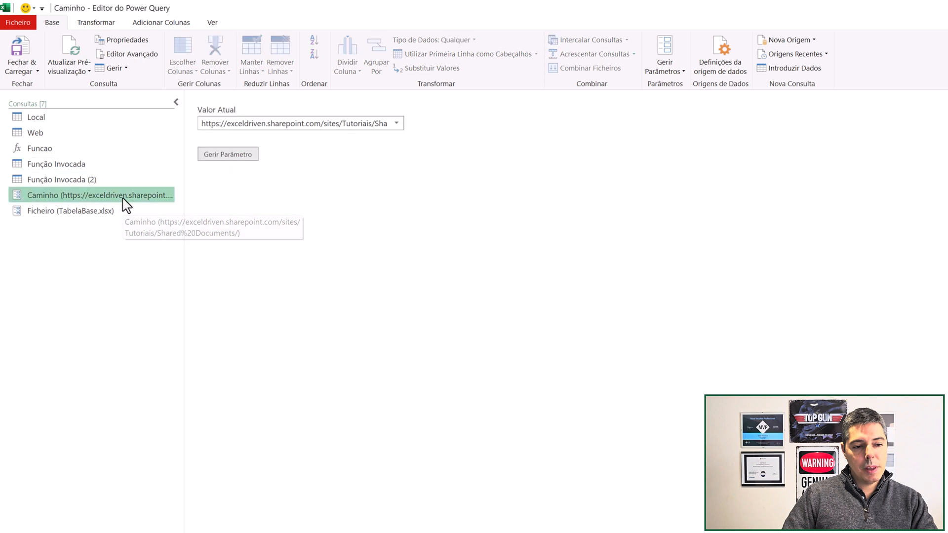
click(396, 124)
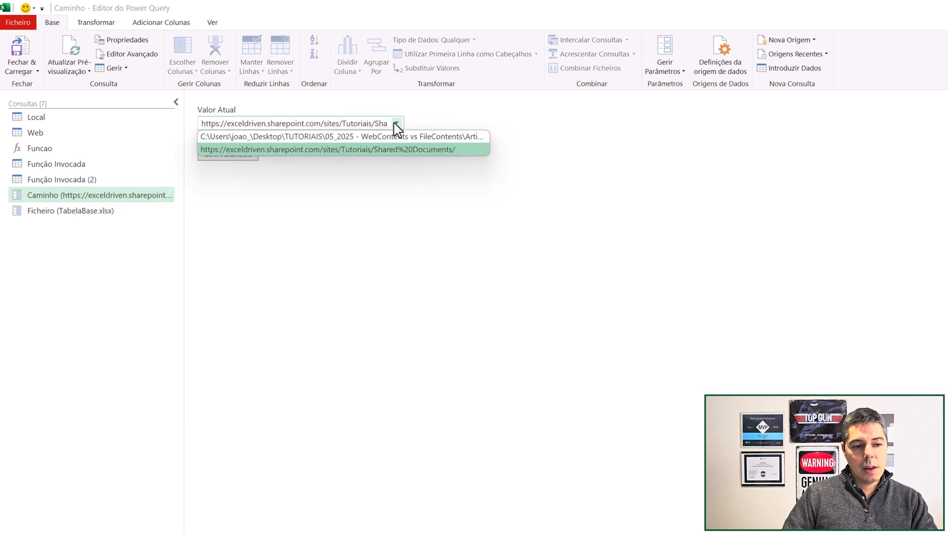
click(369, 136)
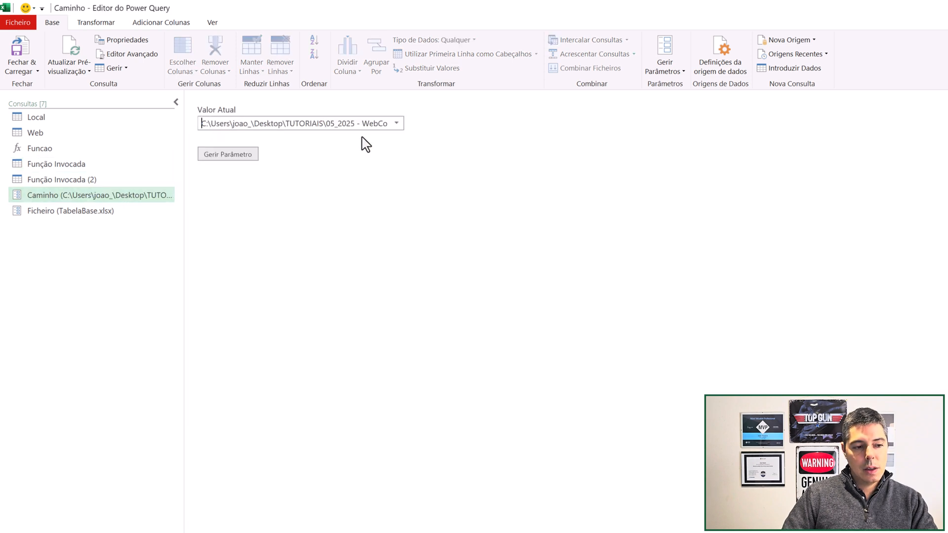
click(72, 166)
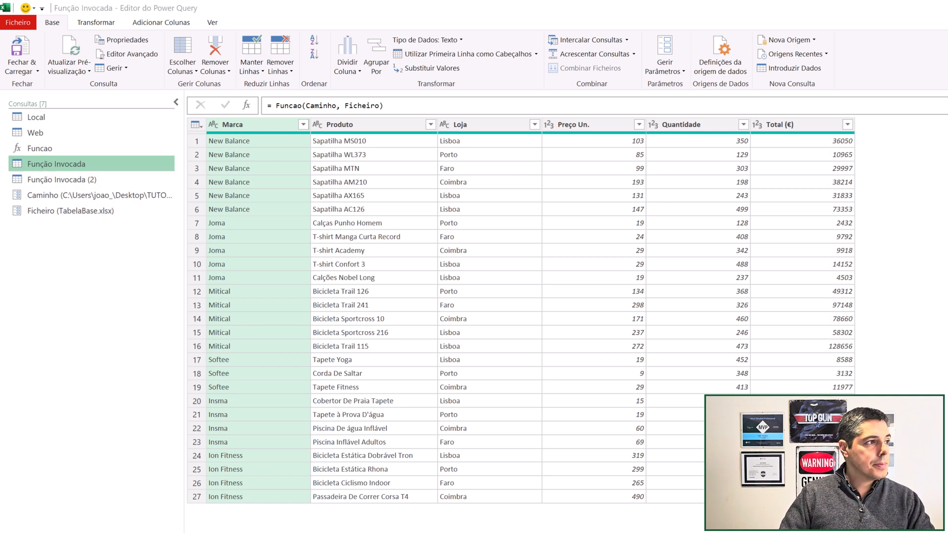
Switch to the resolvido_powerbi file in Power BI Desktop, maximize it, and open its Power Query Editor
drag(1, 20, 492, 122)
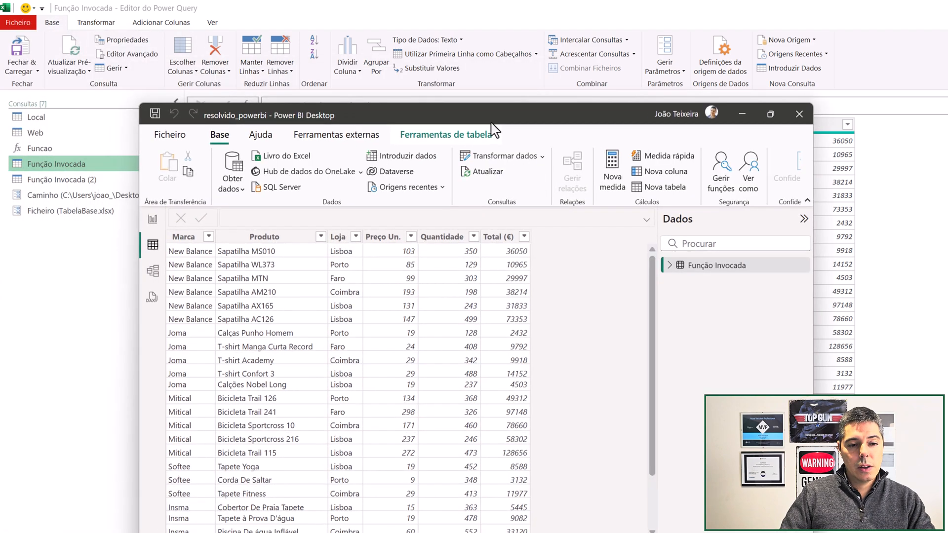
double_click(492, 121)
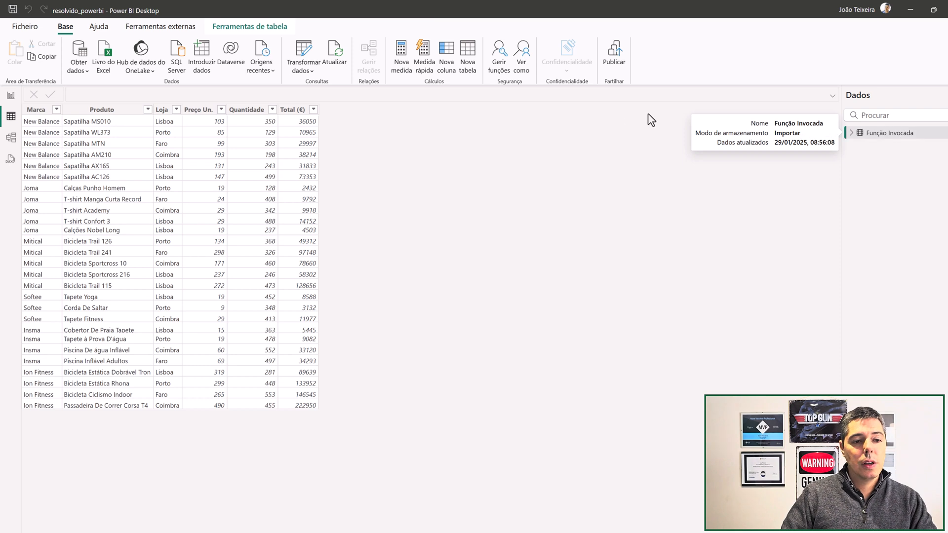
click(305, 74)
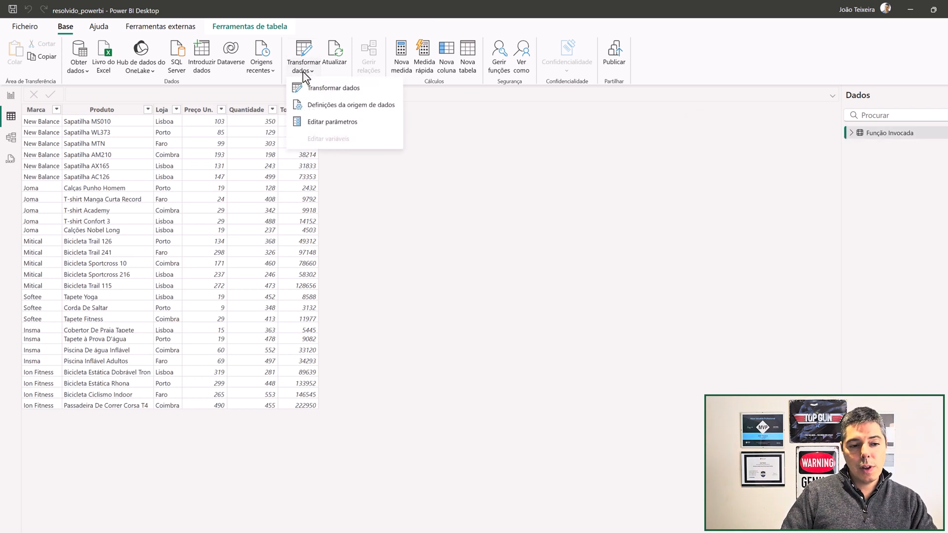
click(323, 89)
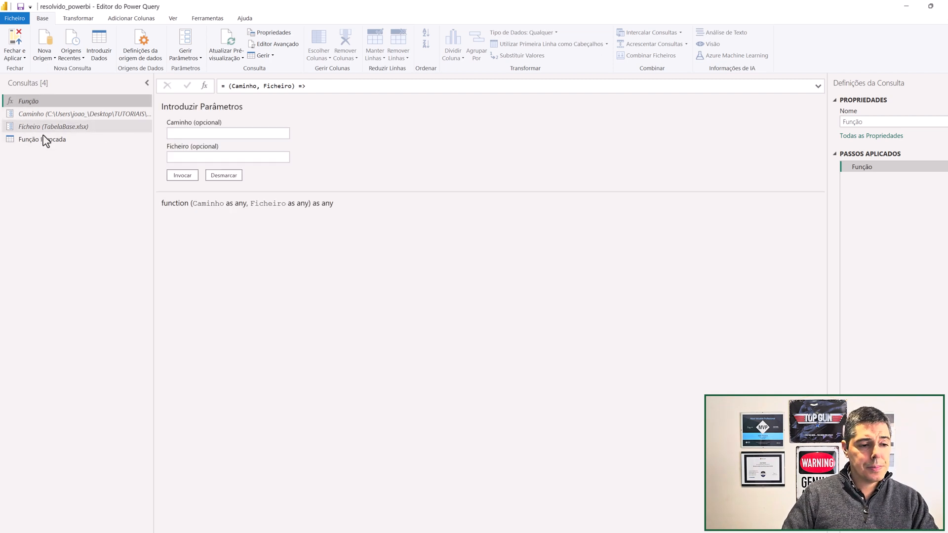
Create a blank query in the Power BI file and open its code in the Advanced Editor
click(50, 55)
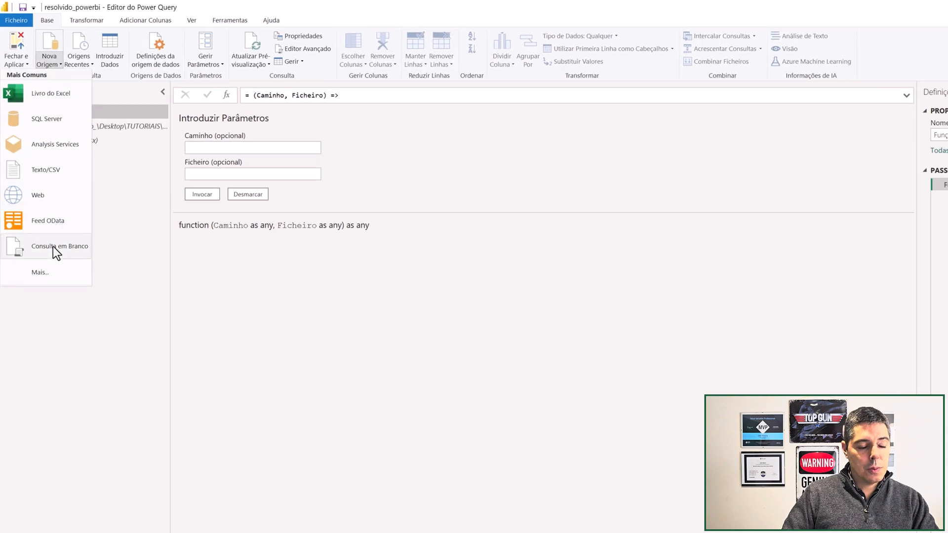
click(48, 225)
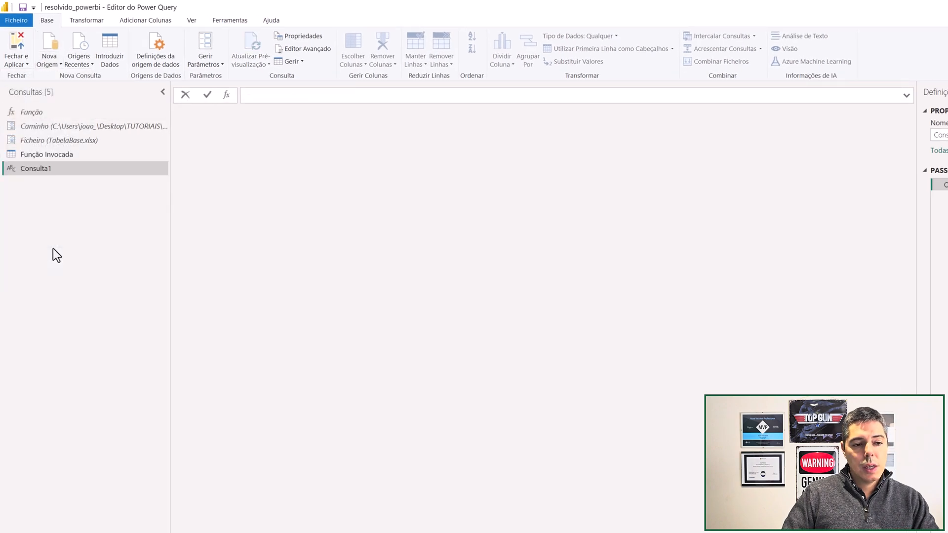
click(196, 21)
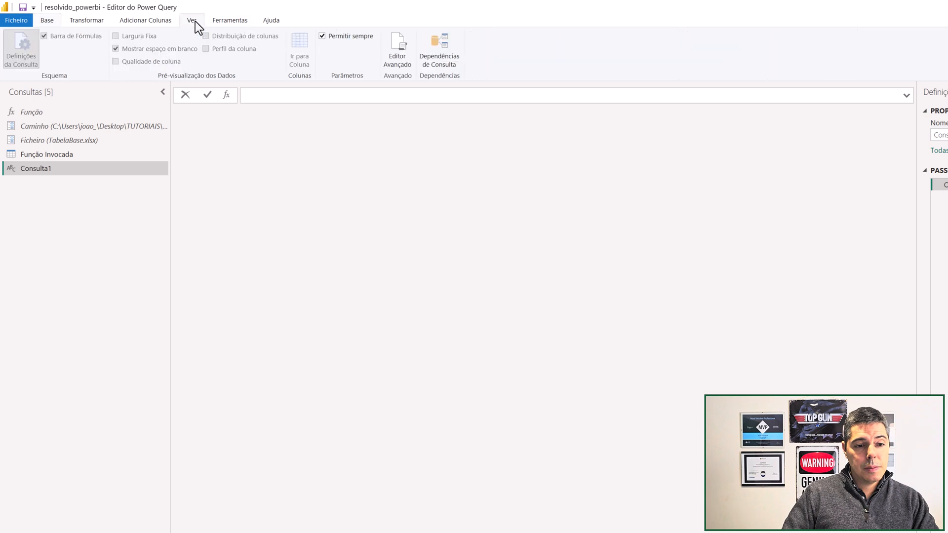
click(397, 57)
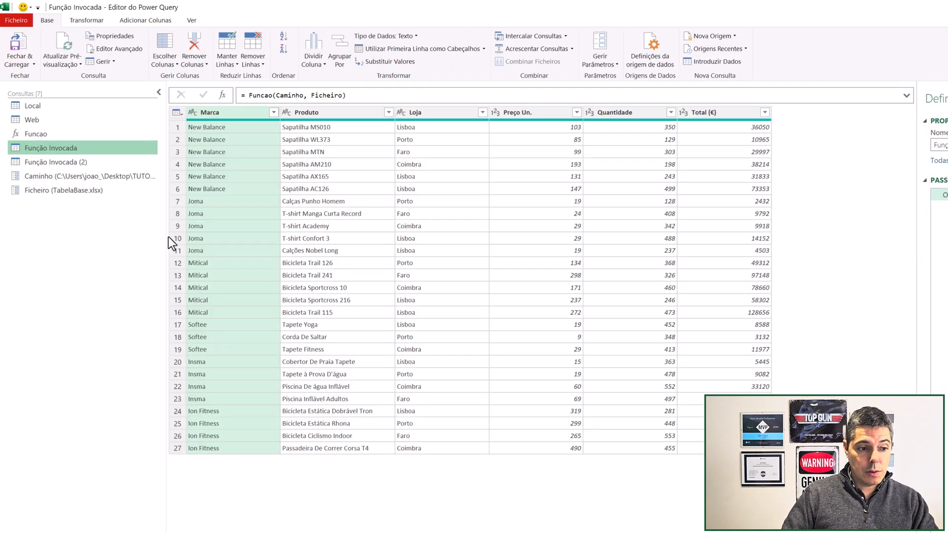
Switch to Excel's Power Query Editor and copy the entire M code of the Funcao query
click(55, 133)
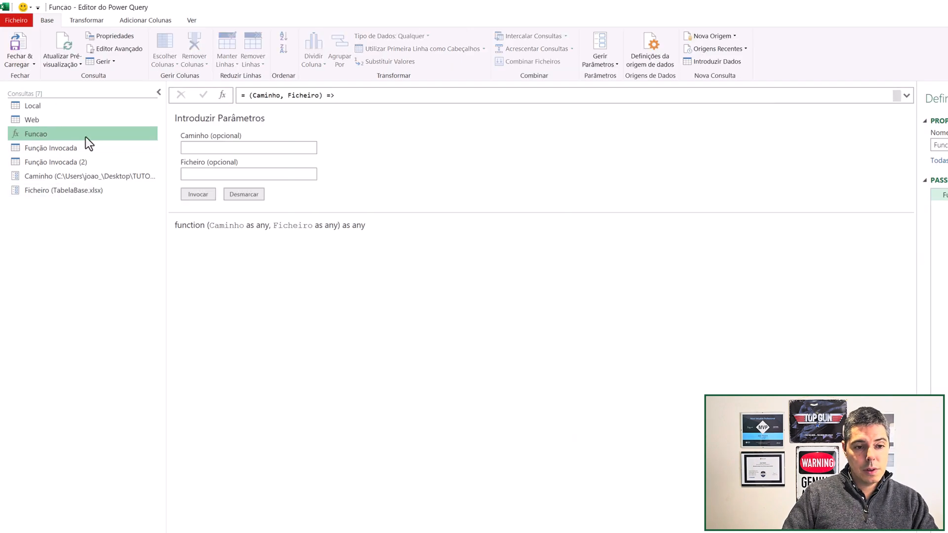
click(183, 20)
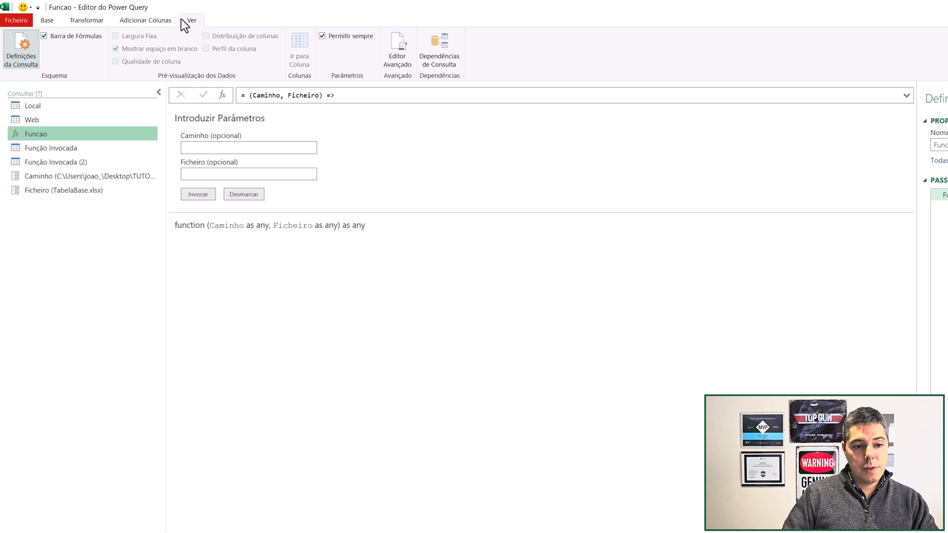
click(393, 56)
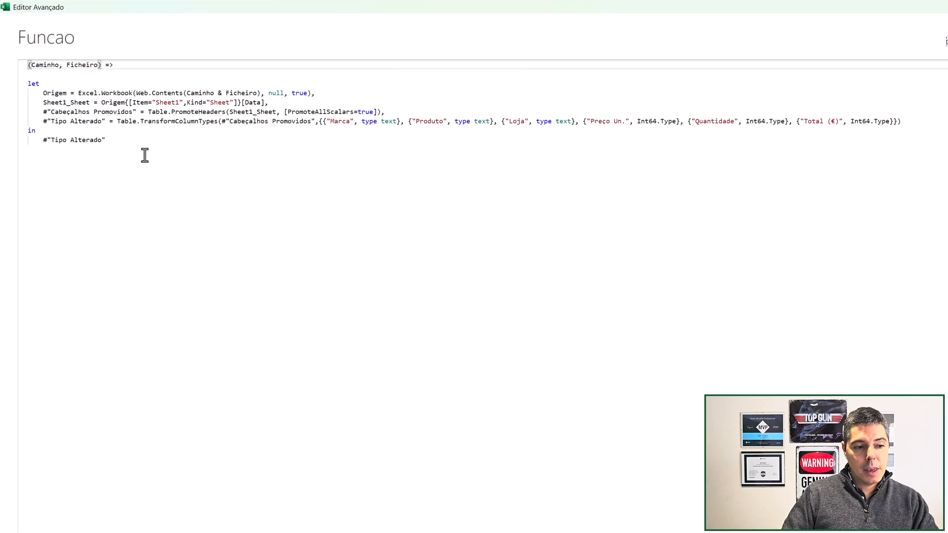
drag(131, 147, 25, 59)
key(ctrl+c)
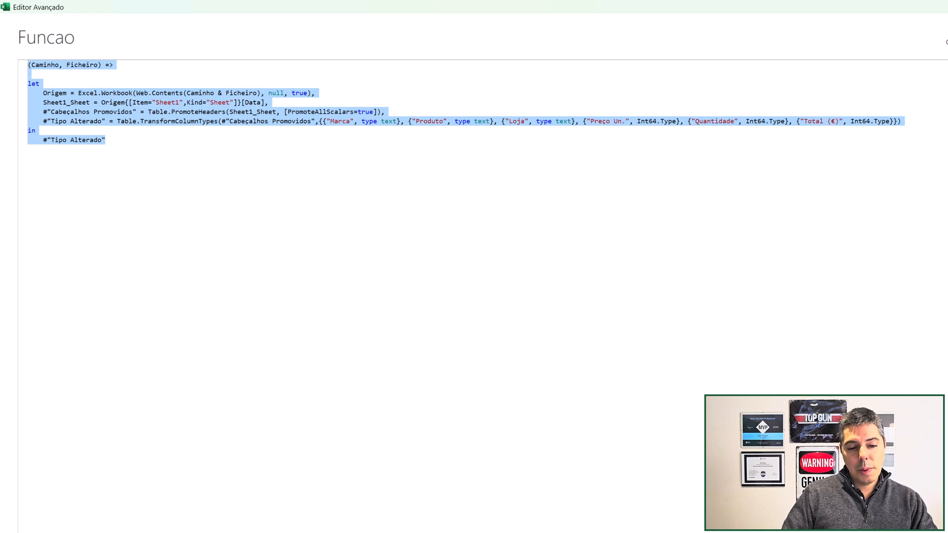
Return to Power BI and replace all of Consulta1's code with the copied Funcao code
key(alt+Tab)
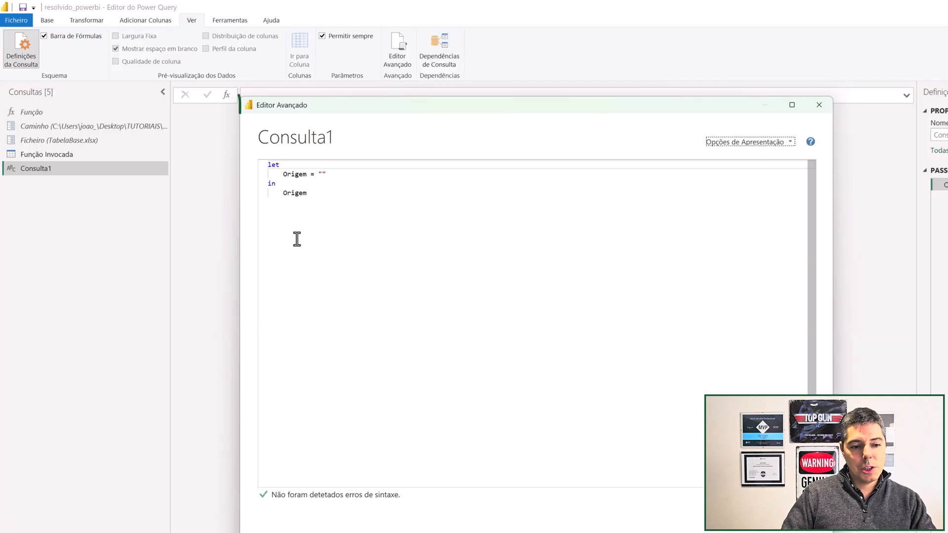
drag(319, 201, 228, 148)
key(ctrl+v)
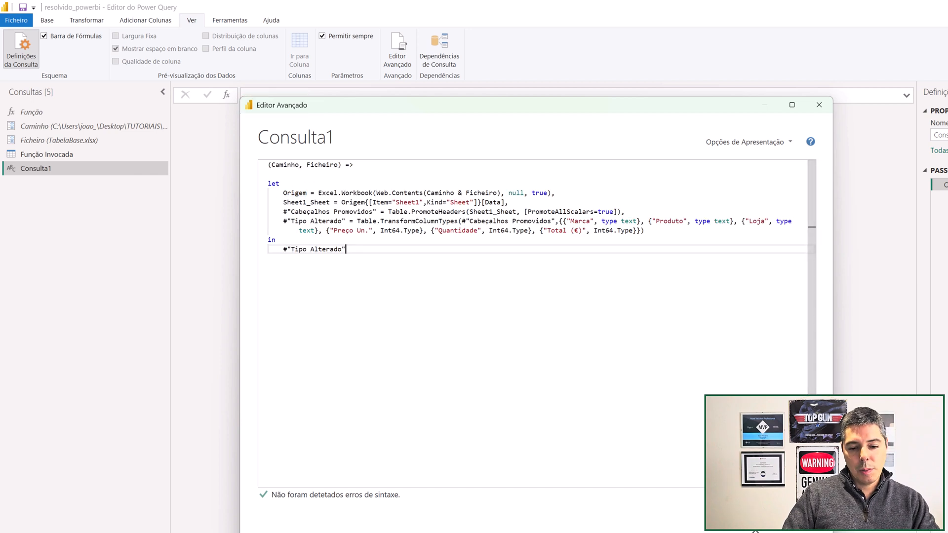
click(732, 532)
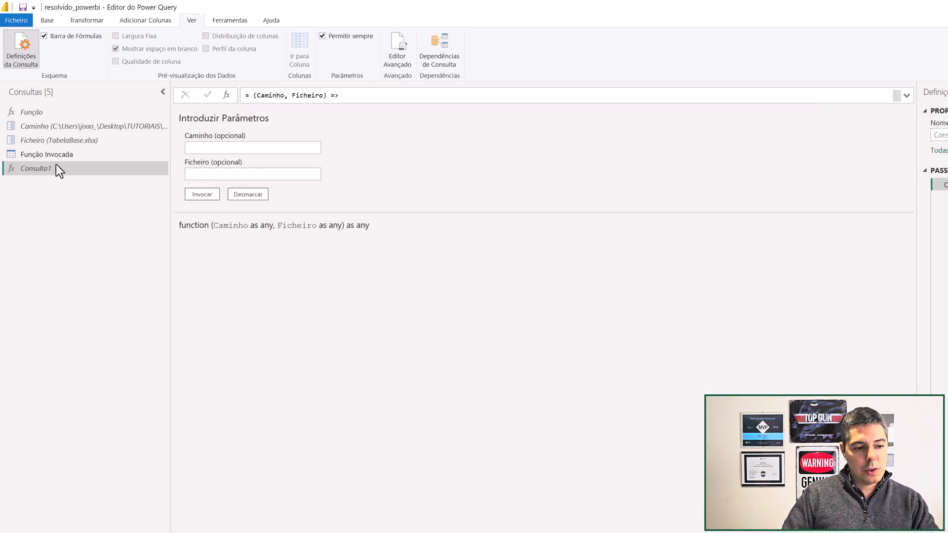
Examine the existing Função function and the Caminho parameter in the Power BI file
click(42, 110)
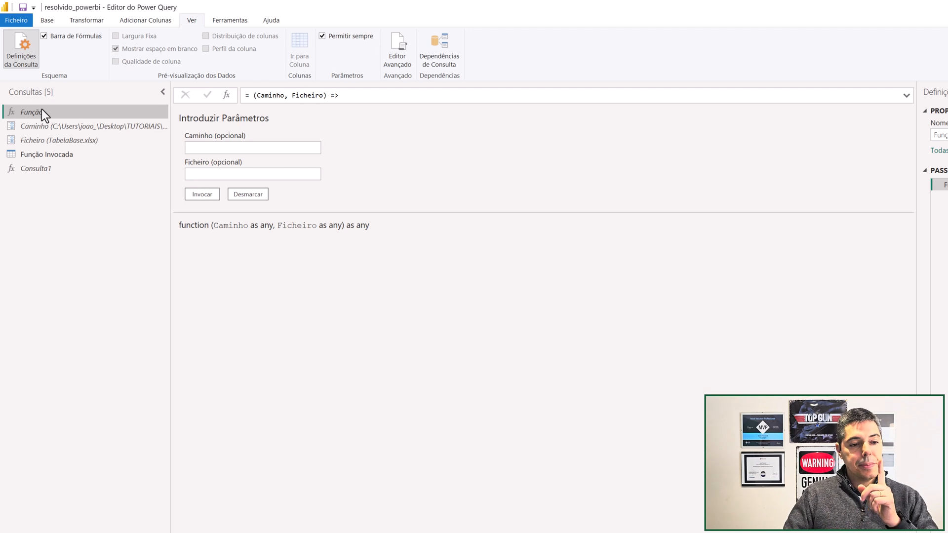
click(48, 123)
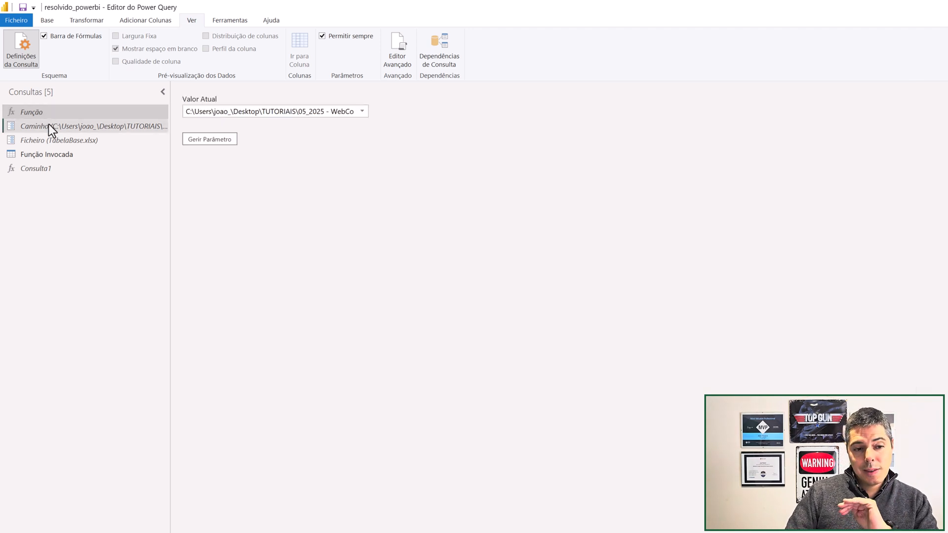
click(84, 22)
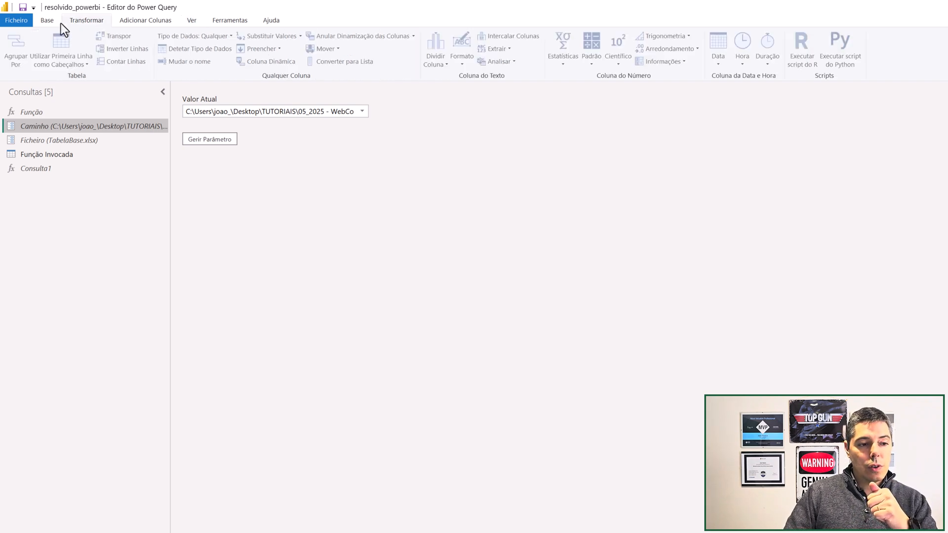
Review the definitions of the Caminho and Ficheiro parameters in the parameter manager, leaving without changing them
click(47, 22)
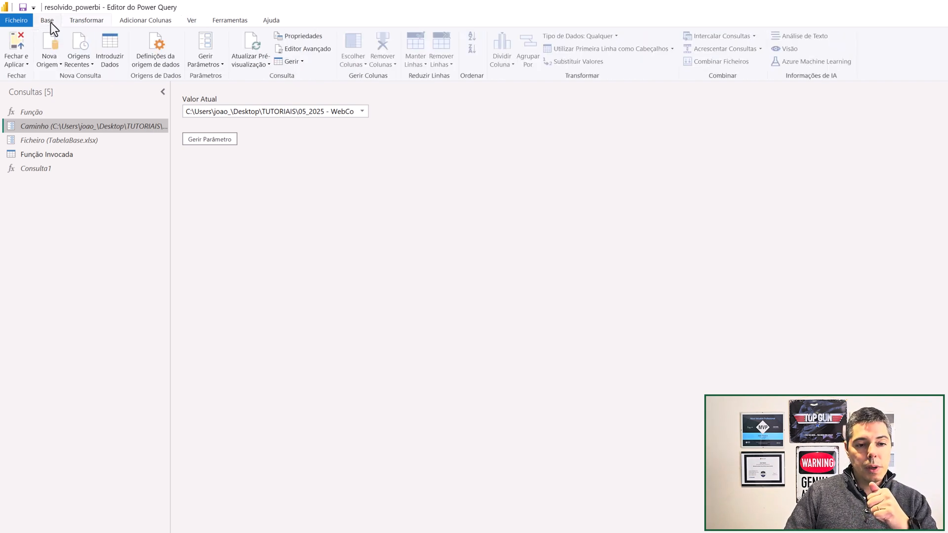
click(209, 65)
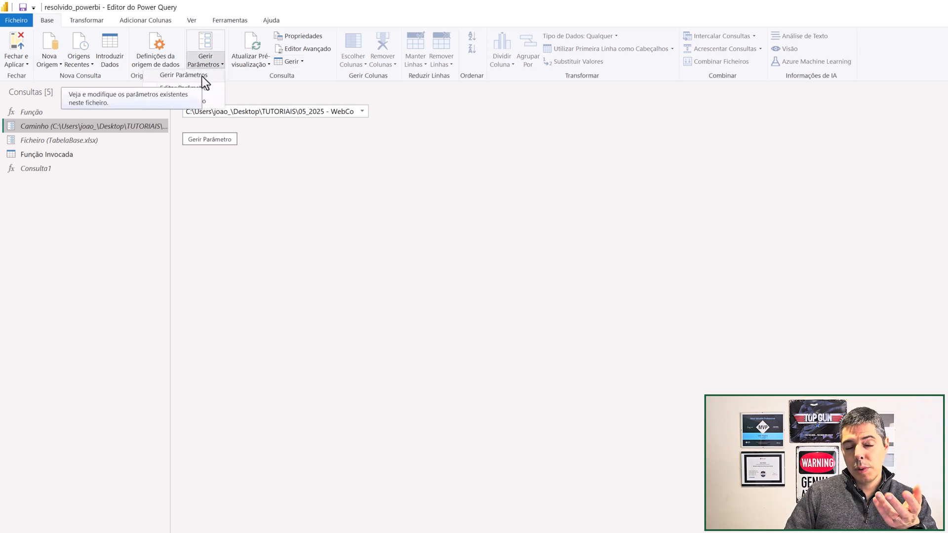
click(202, 76)
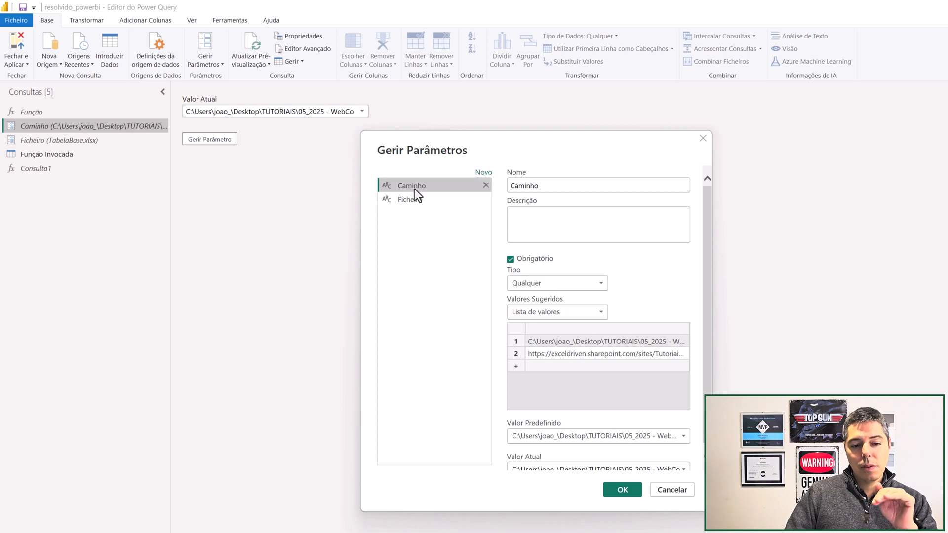
click(416, 199)
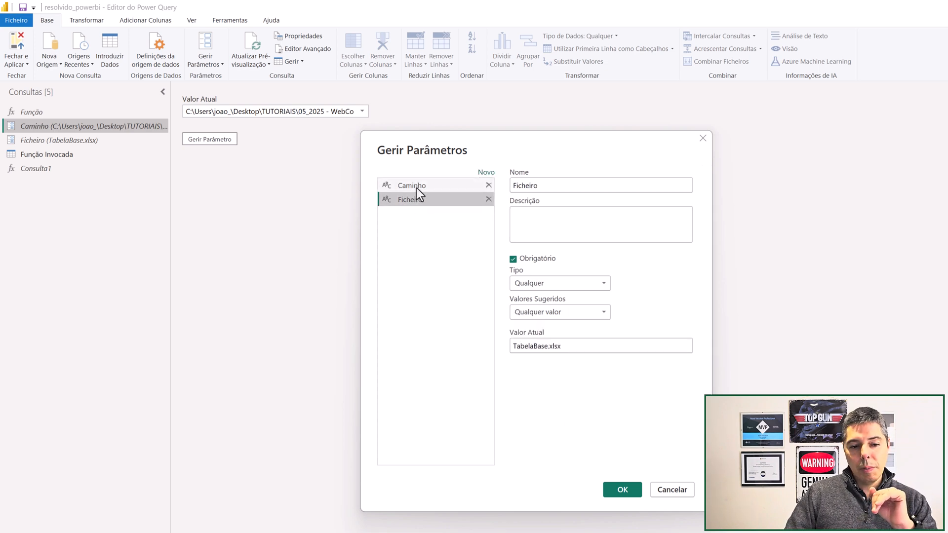
click(416, 186)
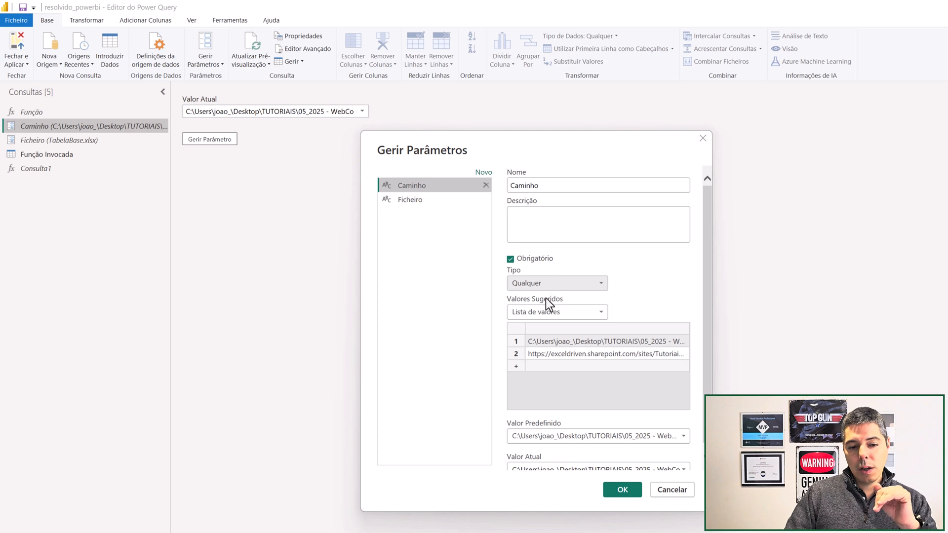
scroll(563, 447, down, 1)
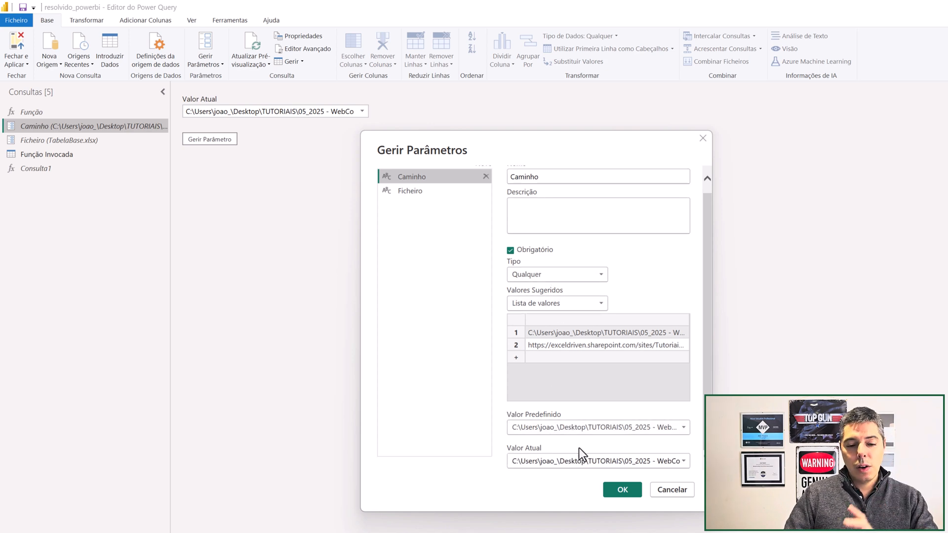
click(682, 491)
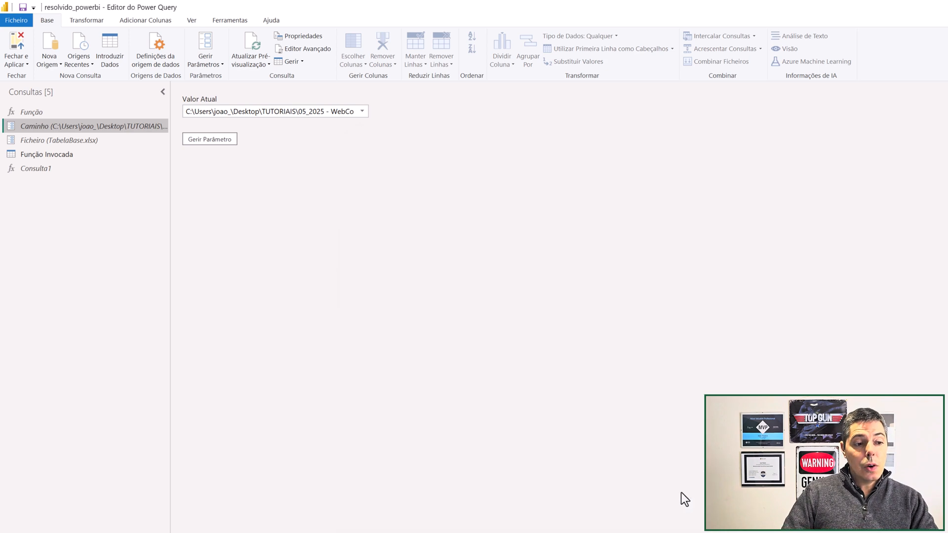
Inspect the Caminho and Ficheiro arguments in the Função Invocada query's formula, and close the Power Query Editor applying the changes
click(71, 154)
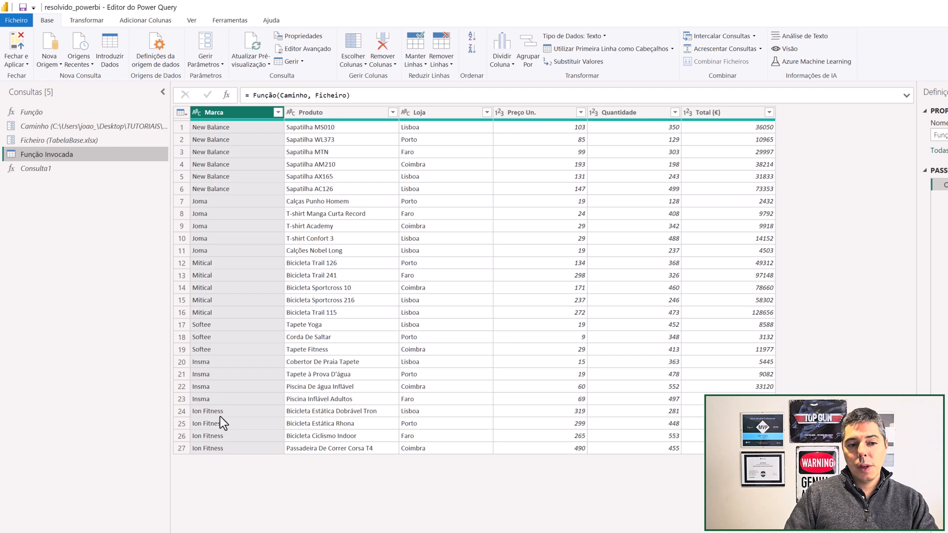
double_click(291, 95)
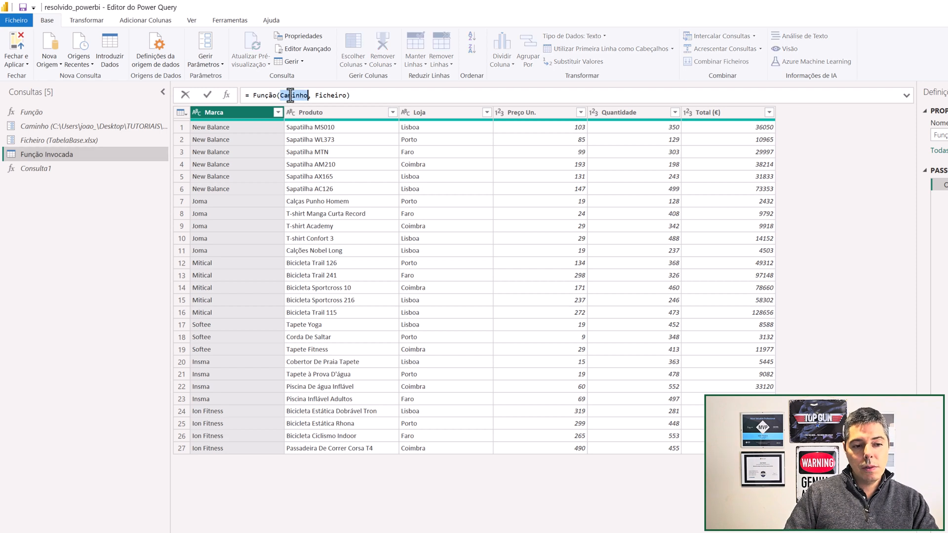
double_click(332, 95)
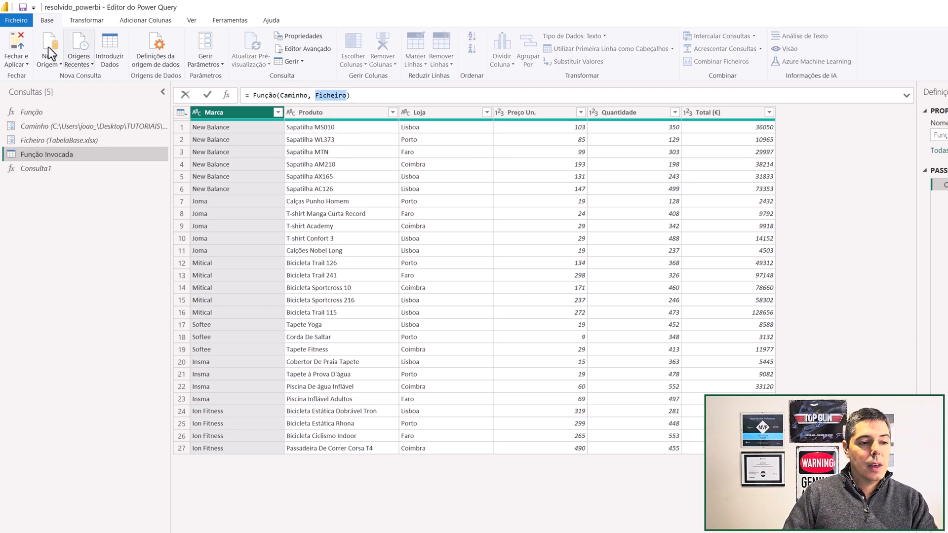
click(13, 46)
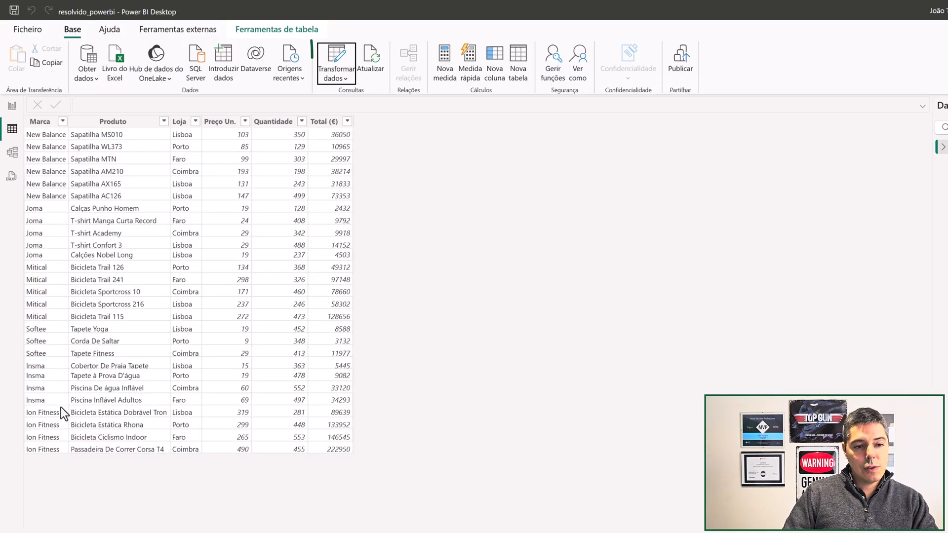
Set the Caminho parameter to the SharePoint Tutoriais Shared Documents path, keeping TabelaBase.xlsx as Ficheiro, and apply the pending query changes
click(347, 79)
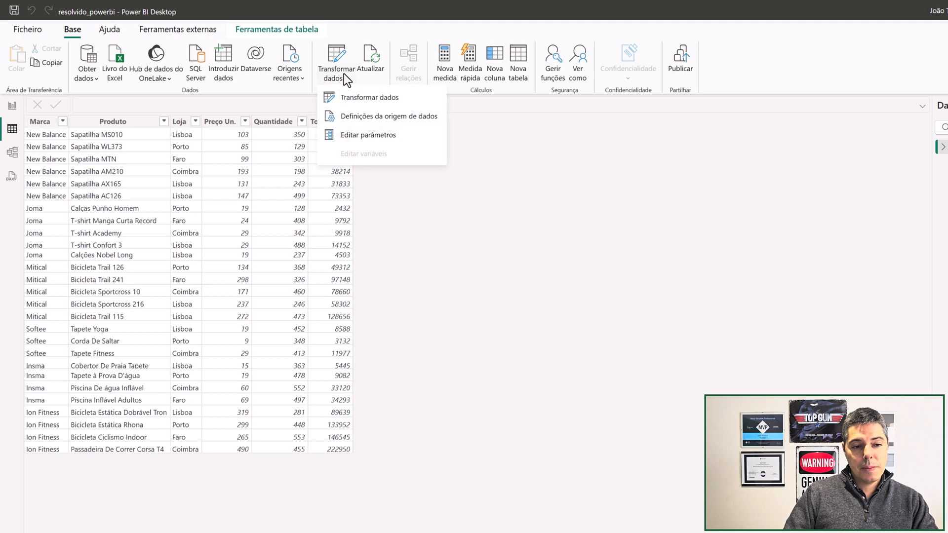
click(366, 134)
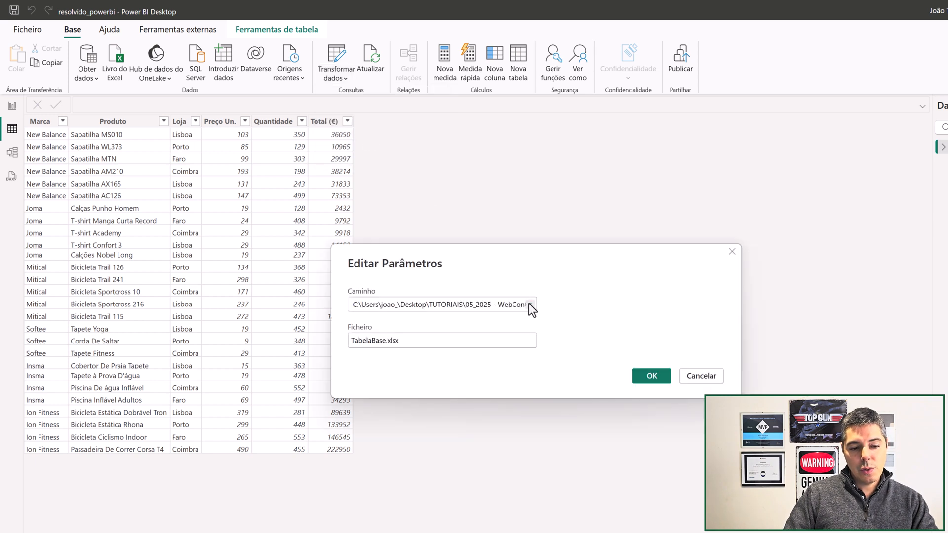
click(528, 304)
click(414, 330)
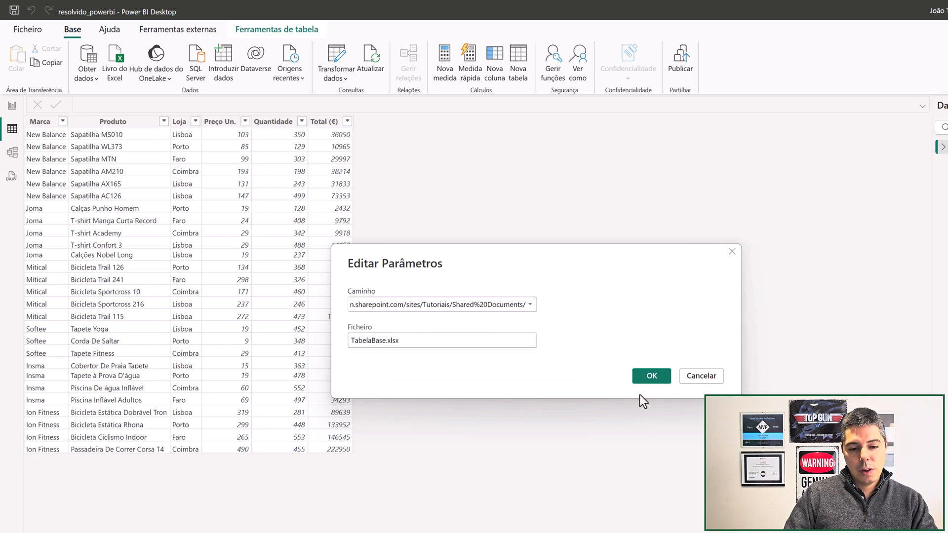
click(645, 375)
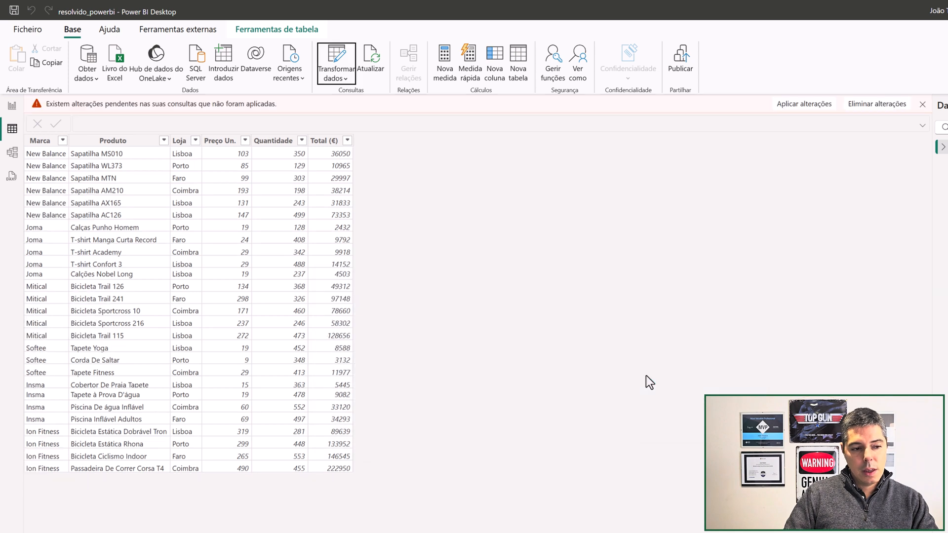
click(808, 104)
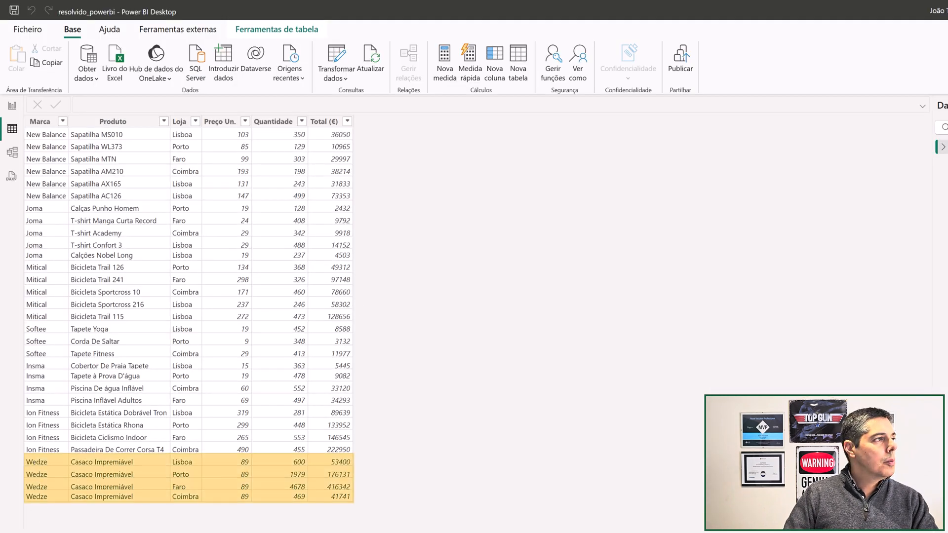
Switch to the SharePoint library in the browser, open TabelaBase.xlsx and select the Wedze rows A31:F34 to compare with the loaded data
key(alt+Tab)
drag(301, 75, 348, 81)
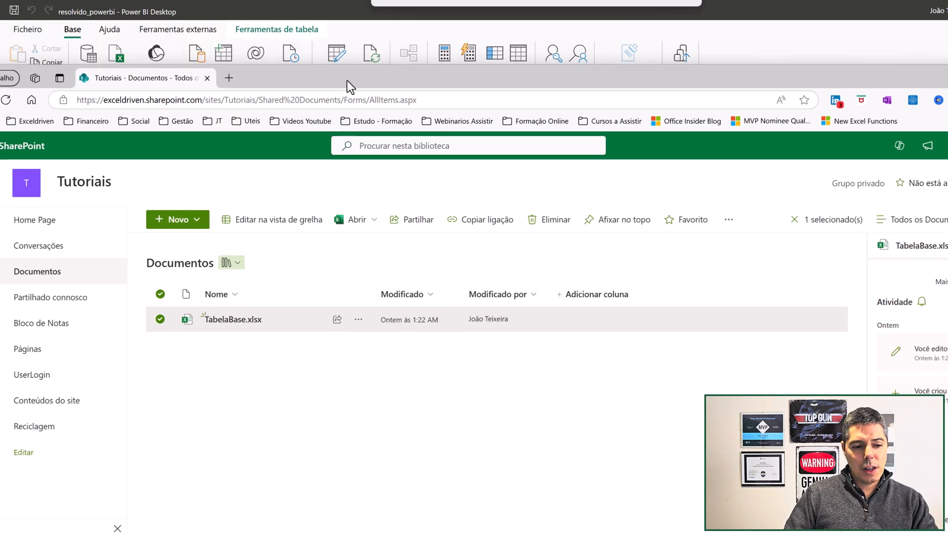
double_click(348, 81)
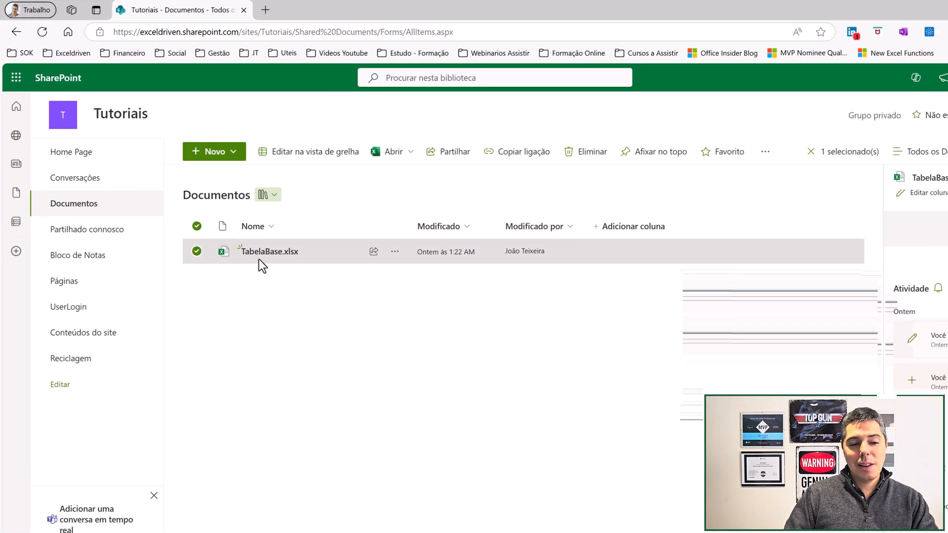
click(259, 258)
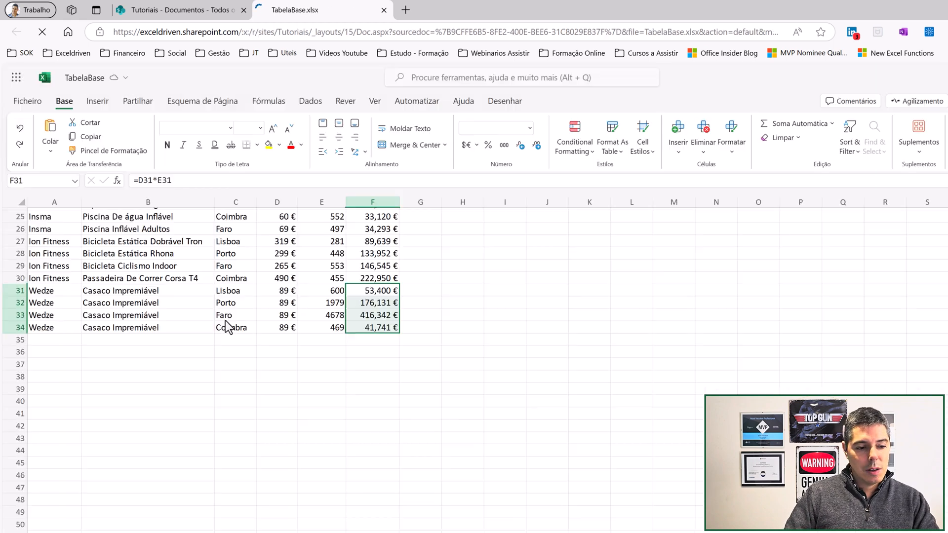
click(52, 300)
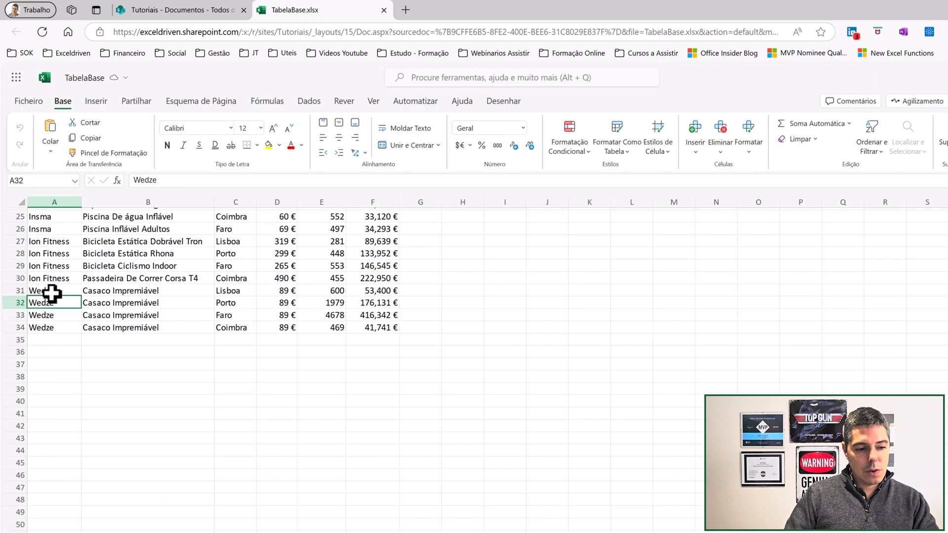
drag(52, 294, 370, 324)
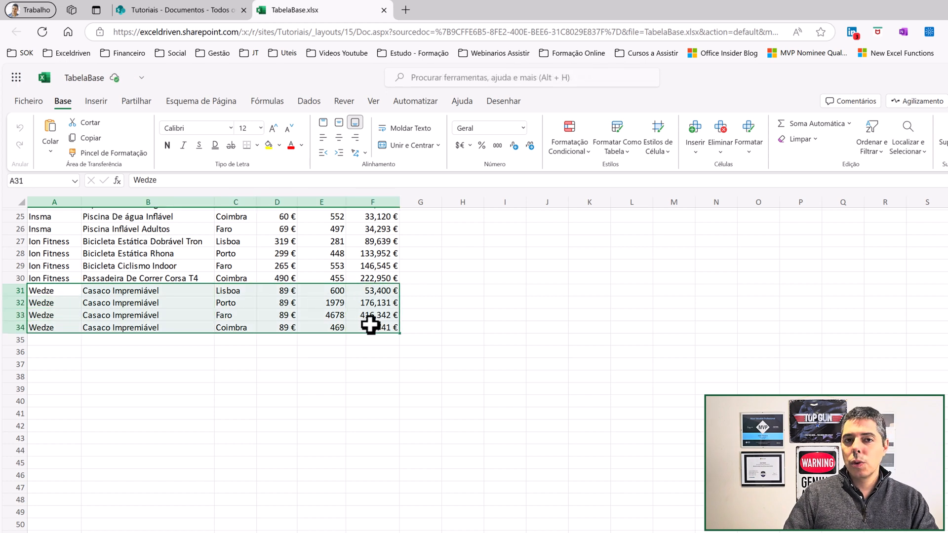